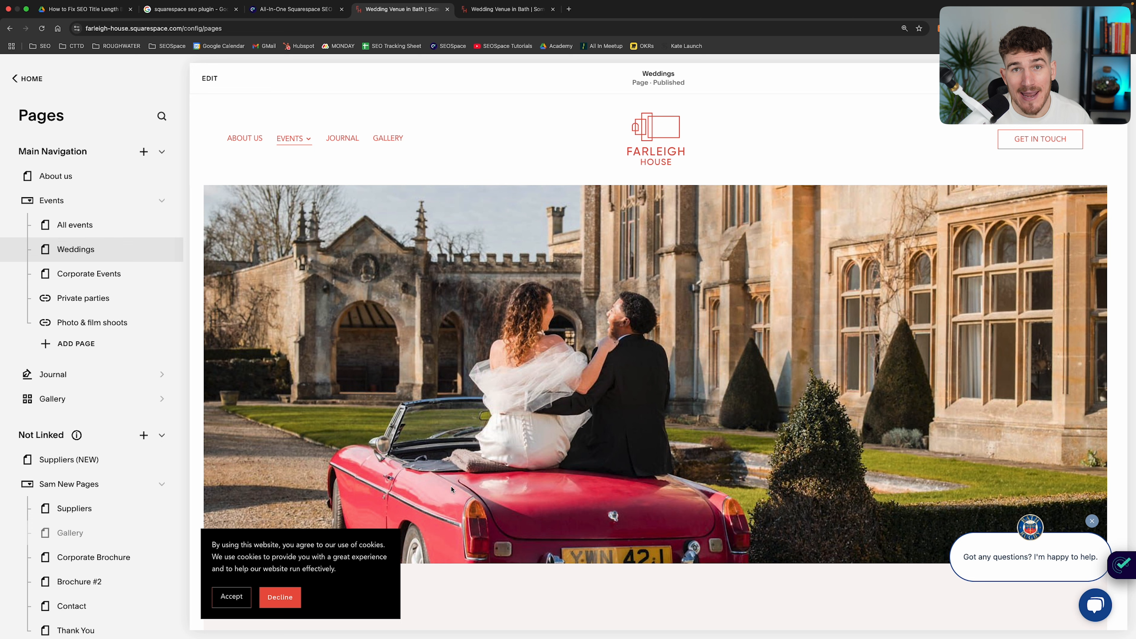
Examine the SEO title length issue in the SEOSpace scan of the live wedding page
left_click(509, 11)
left_click(1057, 388)
scroll(1057, 387, "down", 3)
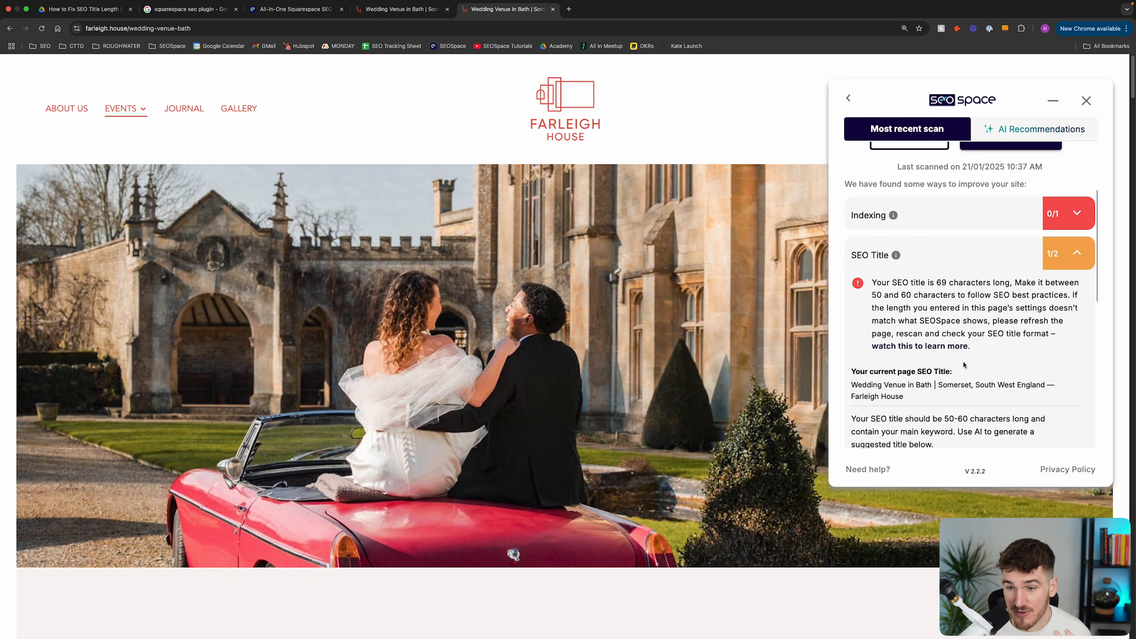
left_click_drag(936, 276, 1016, 279)
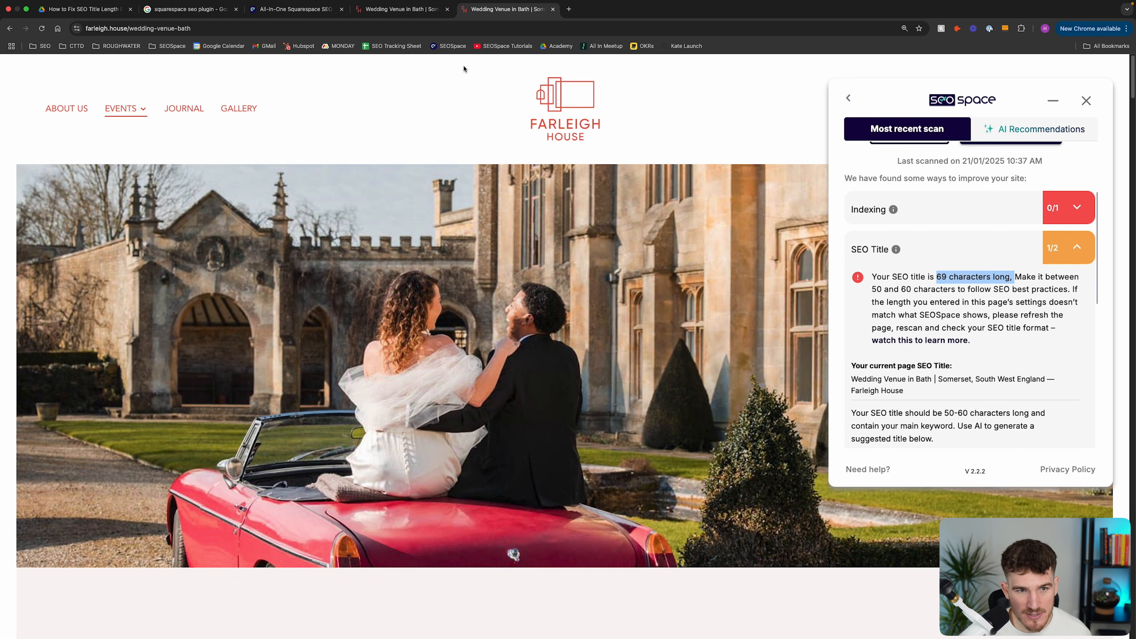
Open the SEO section of the Weddings page settings in Squarespace and inspect its SEO title and character count
left_click(403, 9)
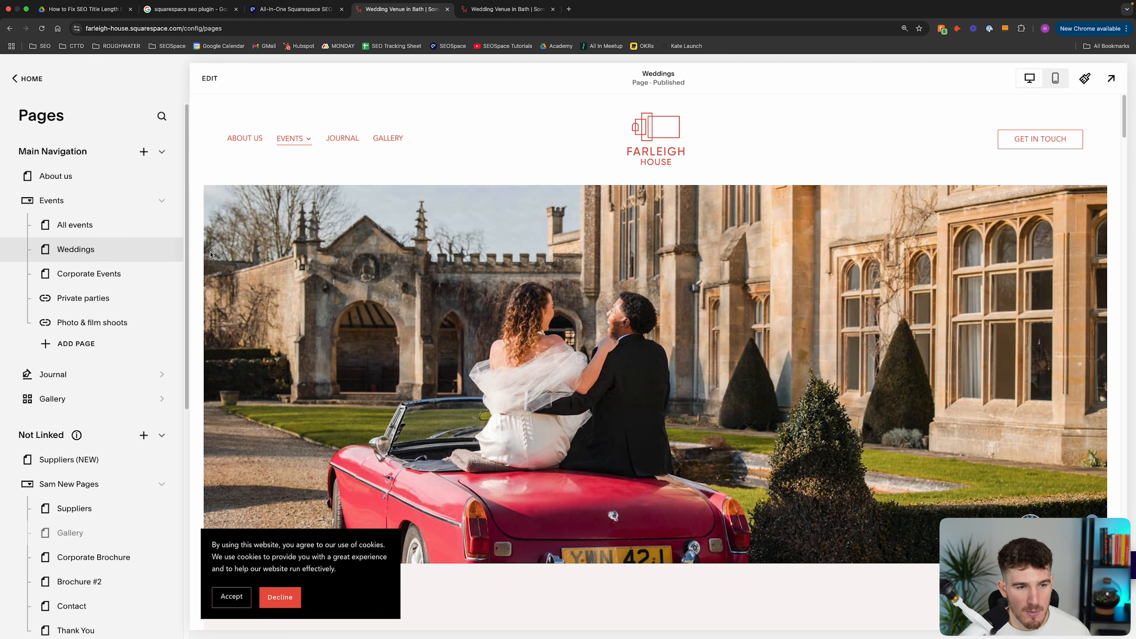
left_click(163, 251)
left_click(345, 290)
scroll(629, 393, "down", 2)
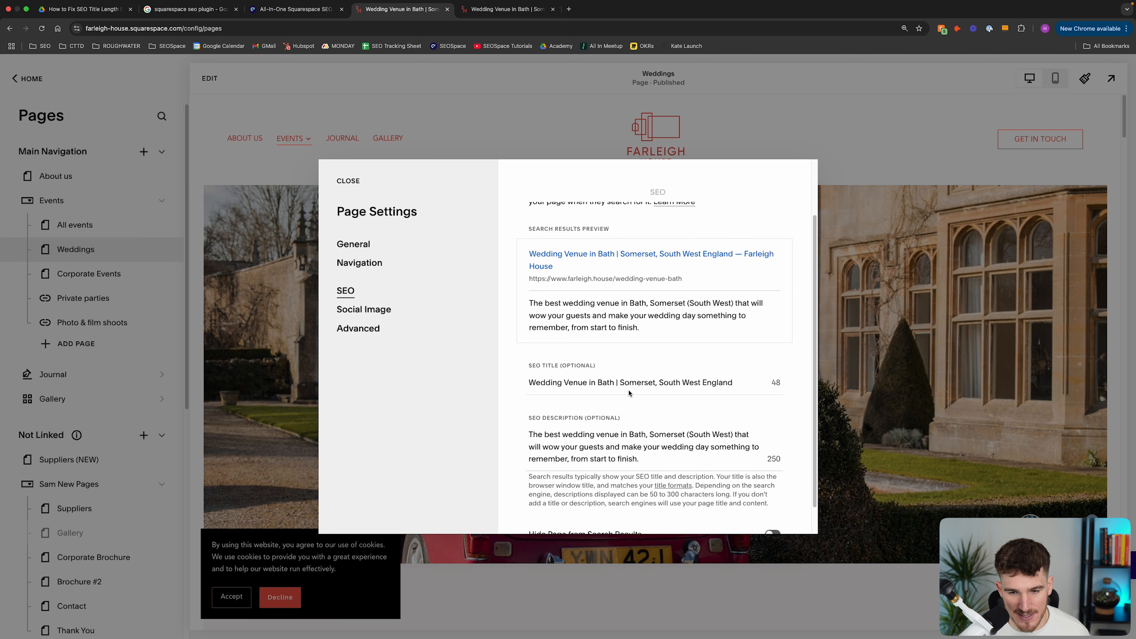
left_click_drag(743, 383, 517, 387)
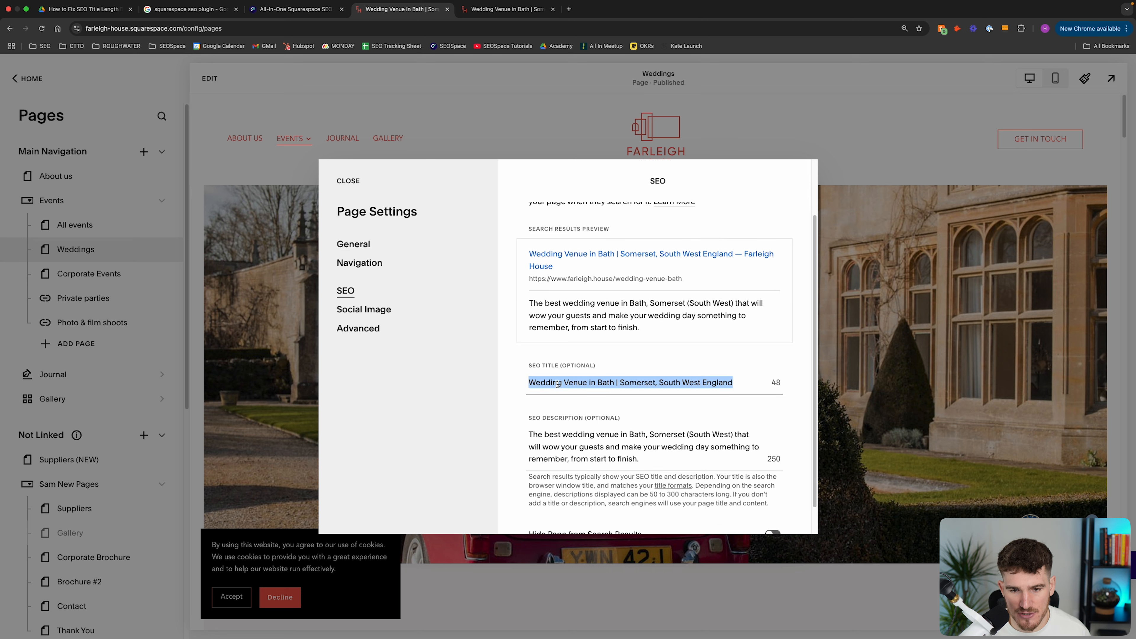
left_click(517, 387)
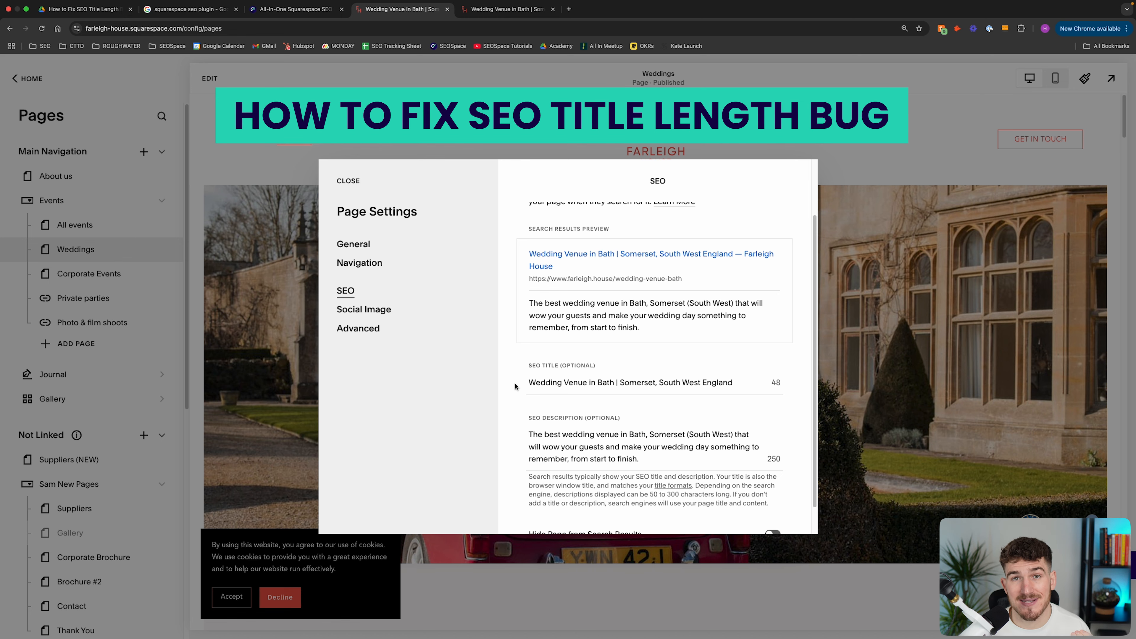
Compare the Weddings page's SEO title with its search results preview, highlighting the site name appended to the preview title
scroll(626, 322, "up", 1)
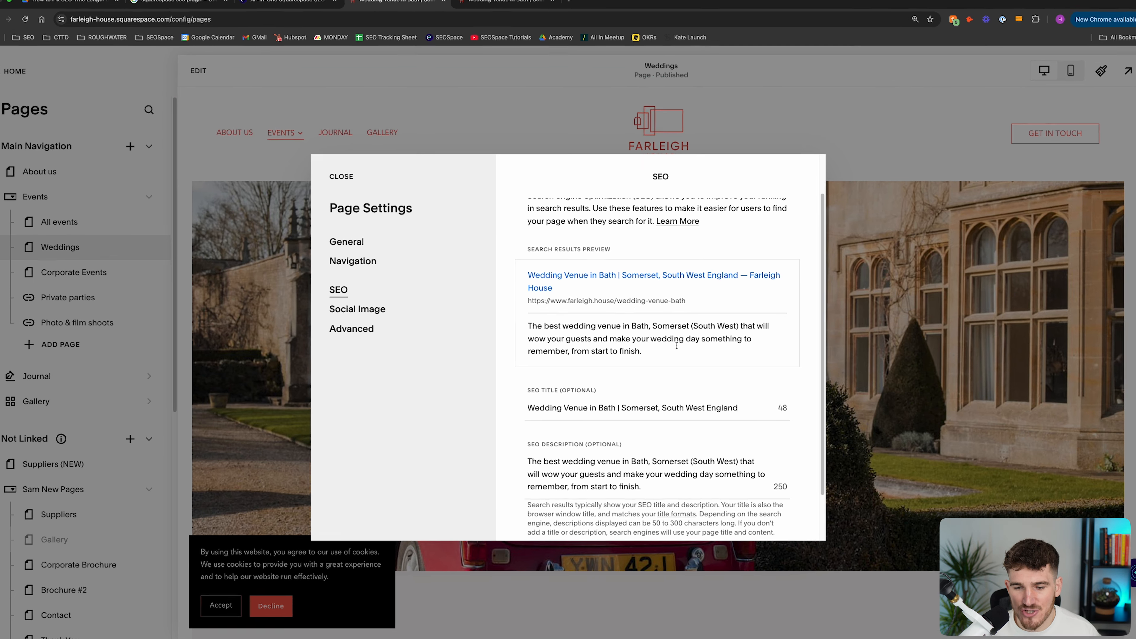
left_click_drag(729, 408, 523, 416)
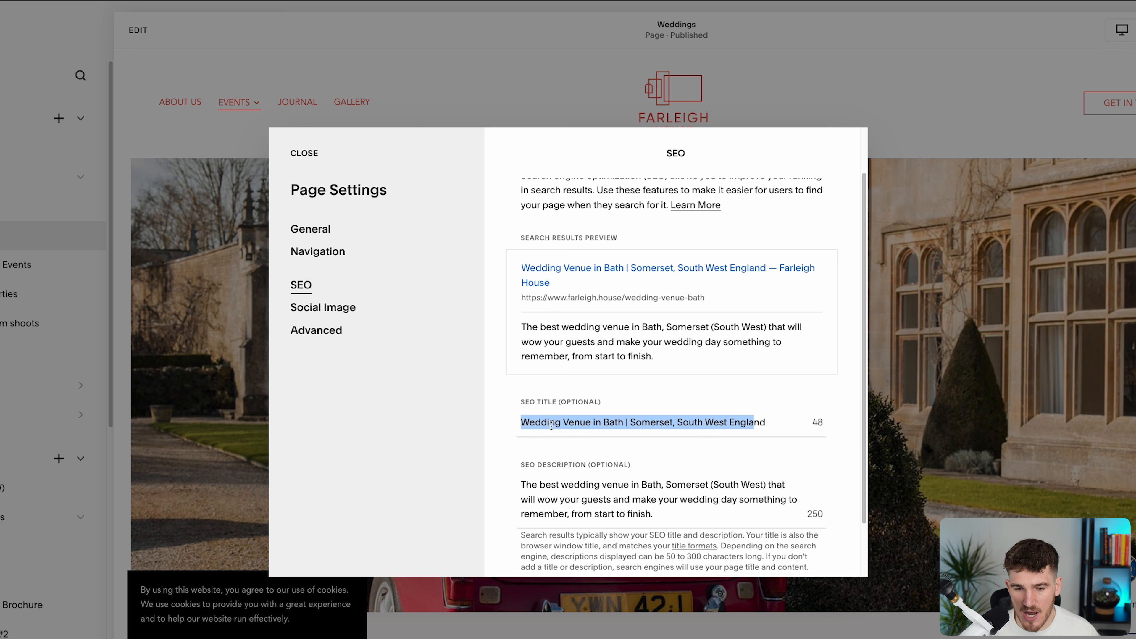
triple_click(551, 425)
triple_click(540, 422)
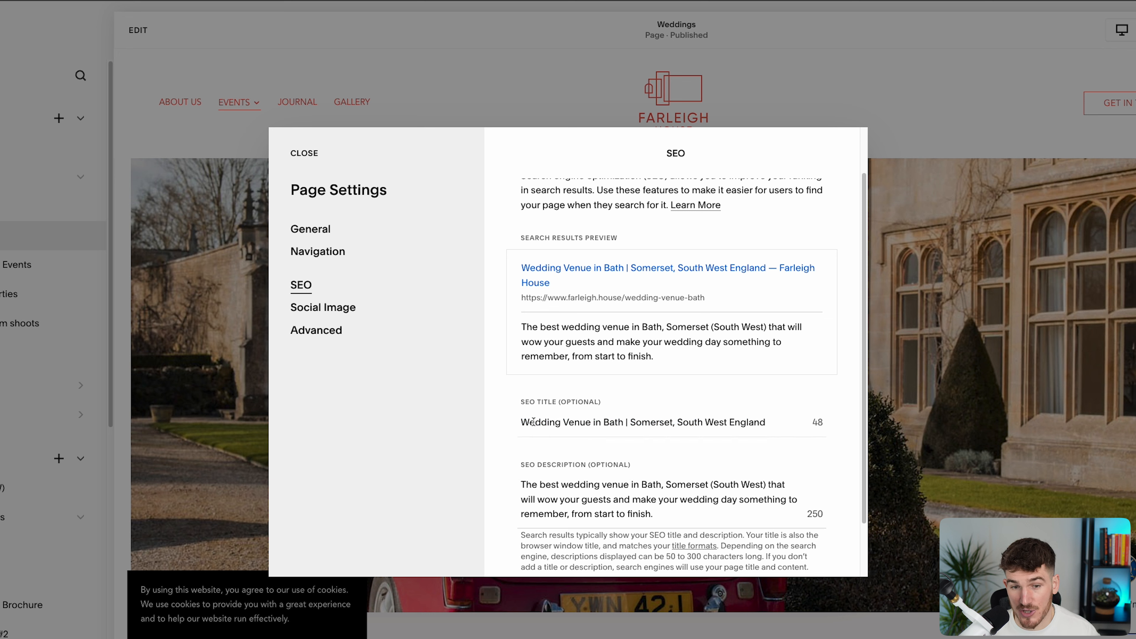
left_click_drag(583, 289, 767, 269)
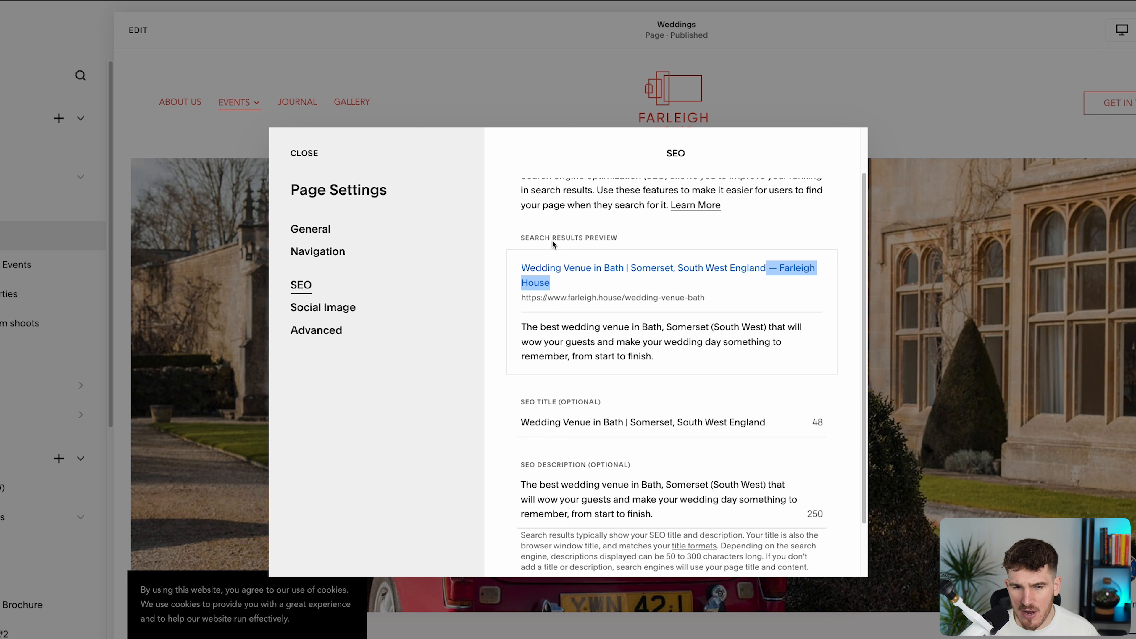
left_click_drag(515, 237, 579, 238)
left_click_drag(641, 281, 766, 271)
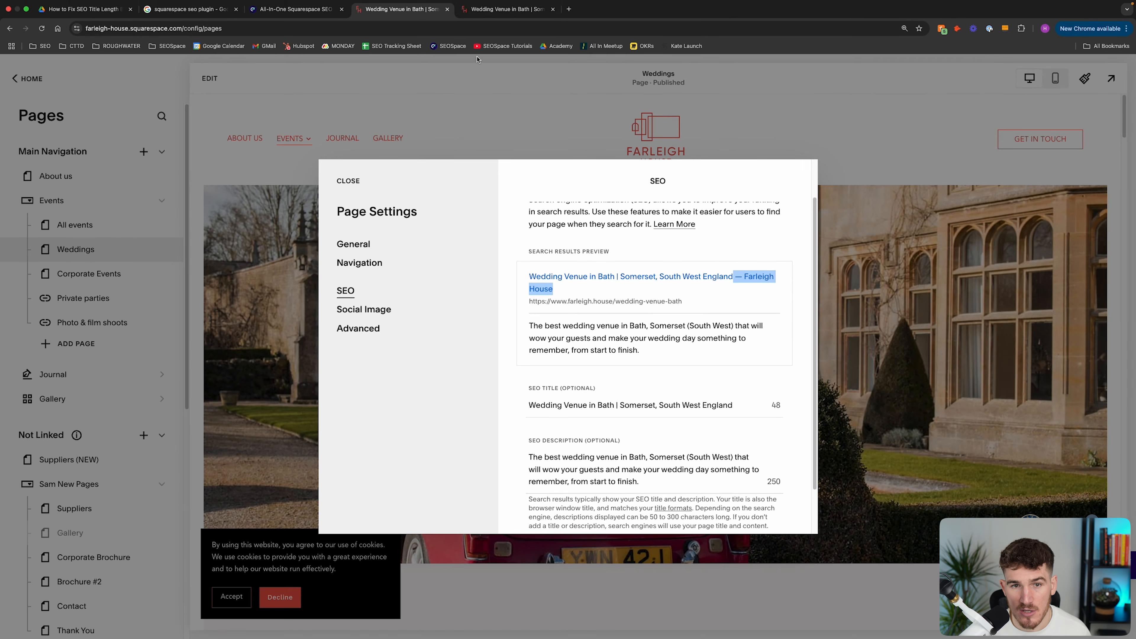
Highlight the appended site name in the current page SEO title of the live page's SEOSpace scan
left_click(519, 18)
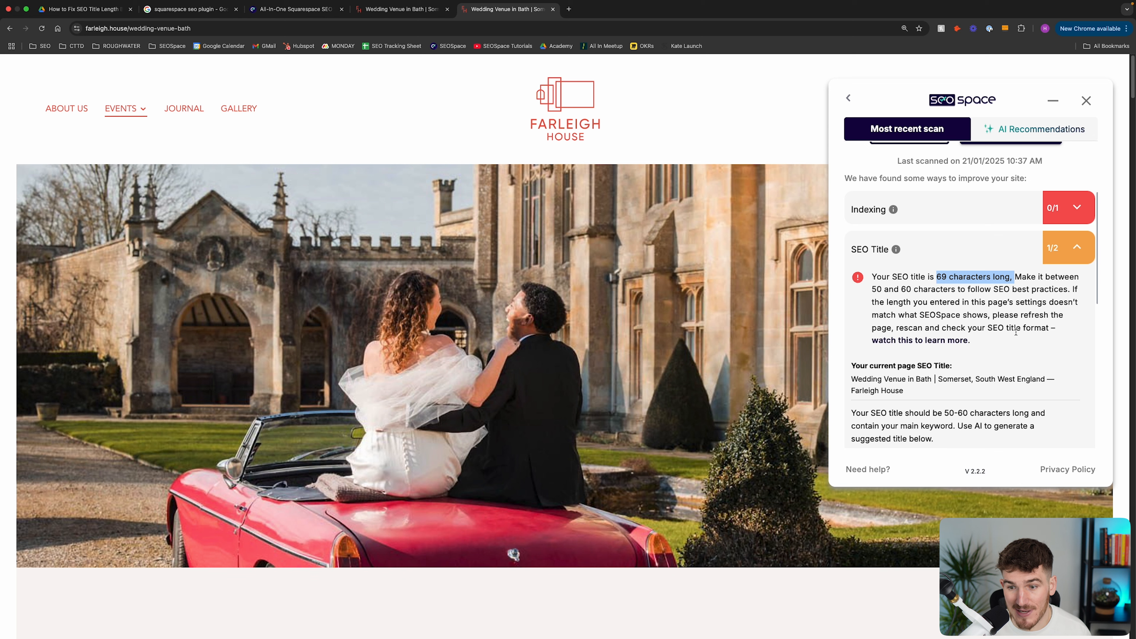
scroll(1016, 331, "down", 3)
left_click_drag(914, 348, 1047, 332)
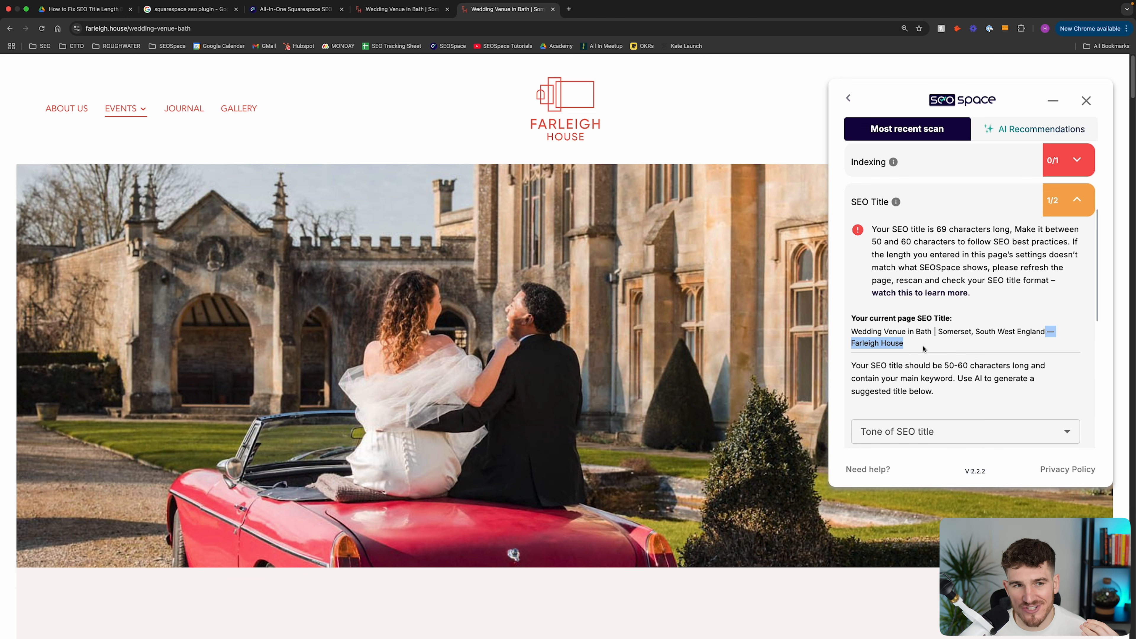
left_click(188, 9)
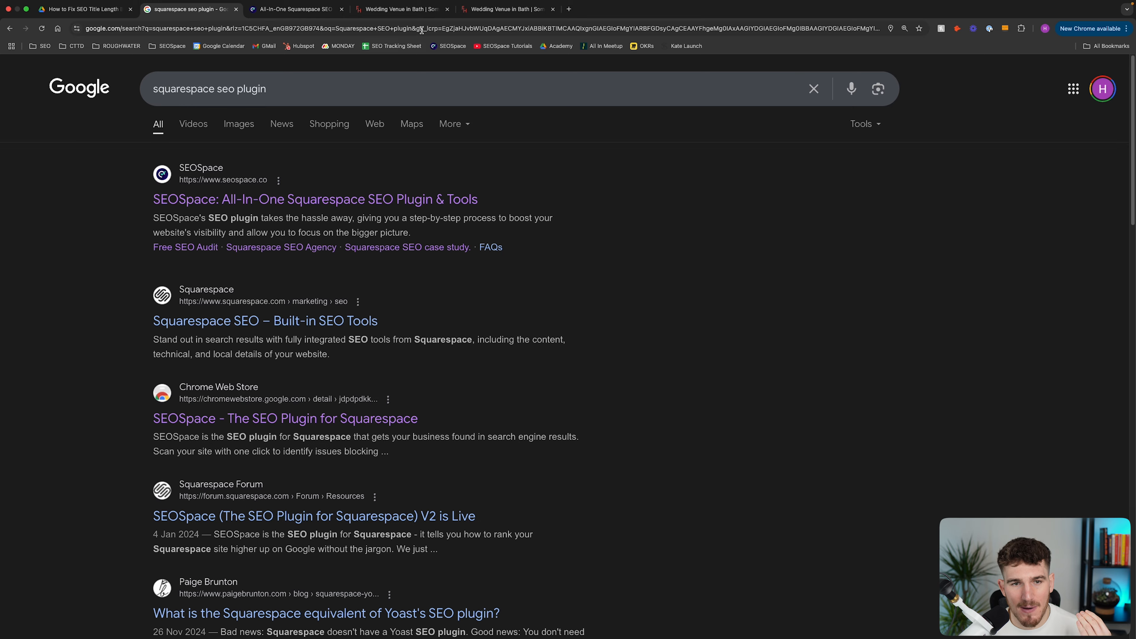
Close the Weddings page settings and inspect the site title in the site header's title and logo settings
left_click(408, 9)
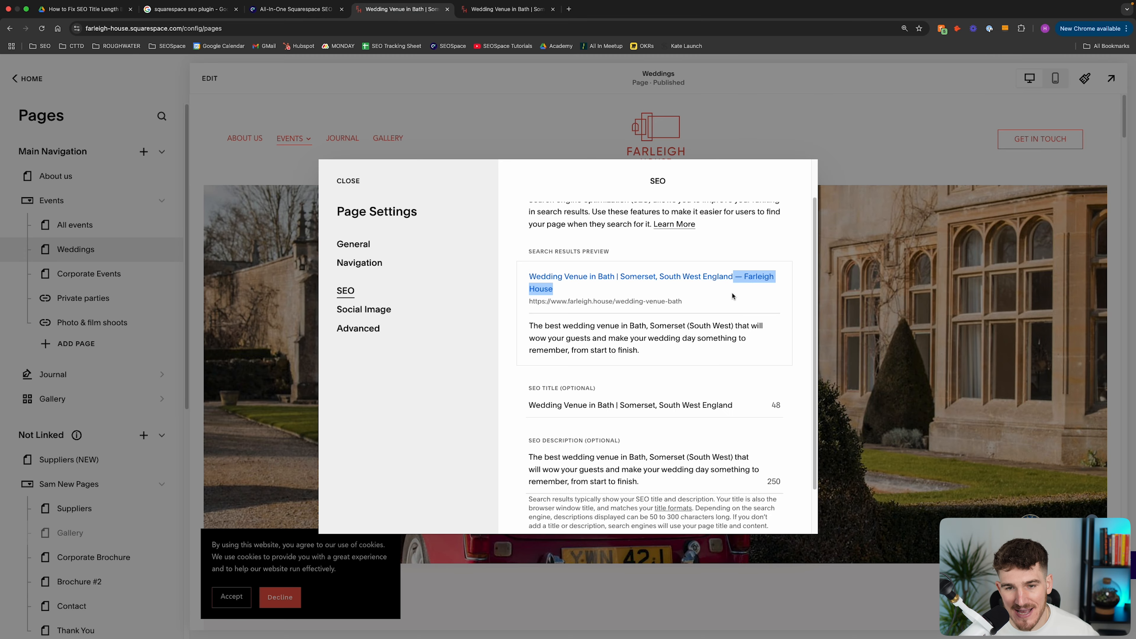
left_click(343, 180)
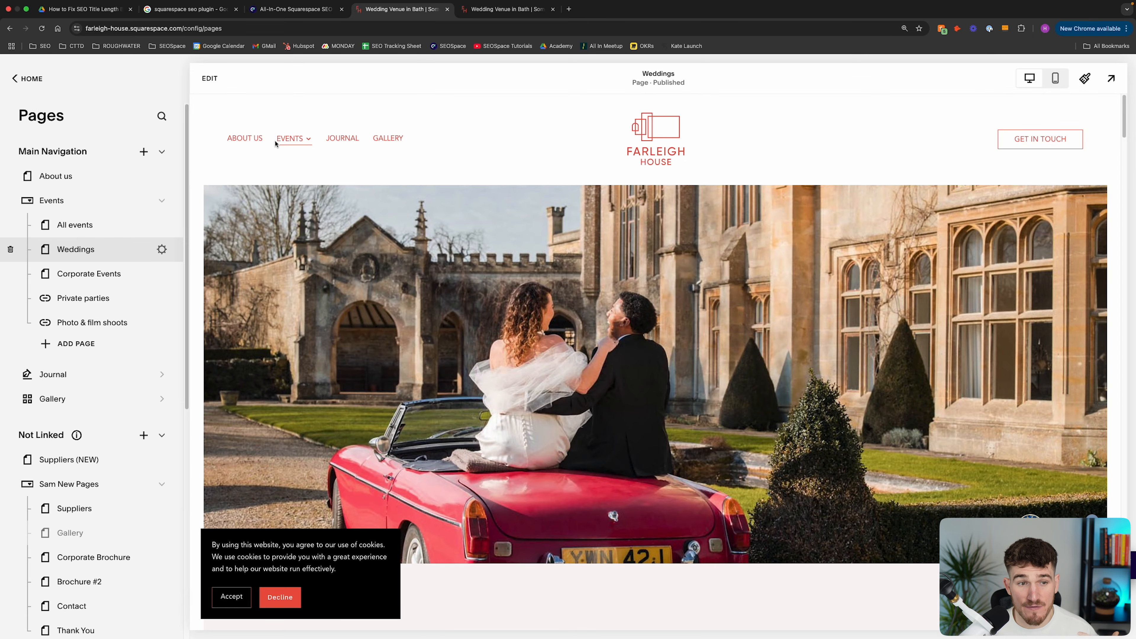
left_click(210, 78)
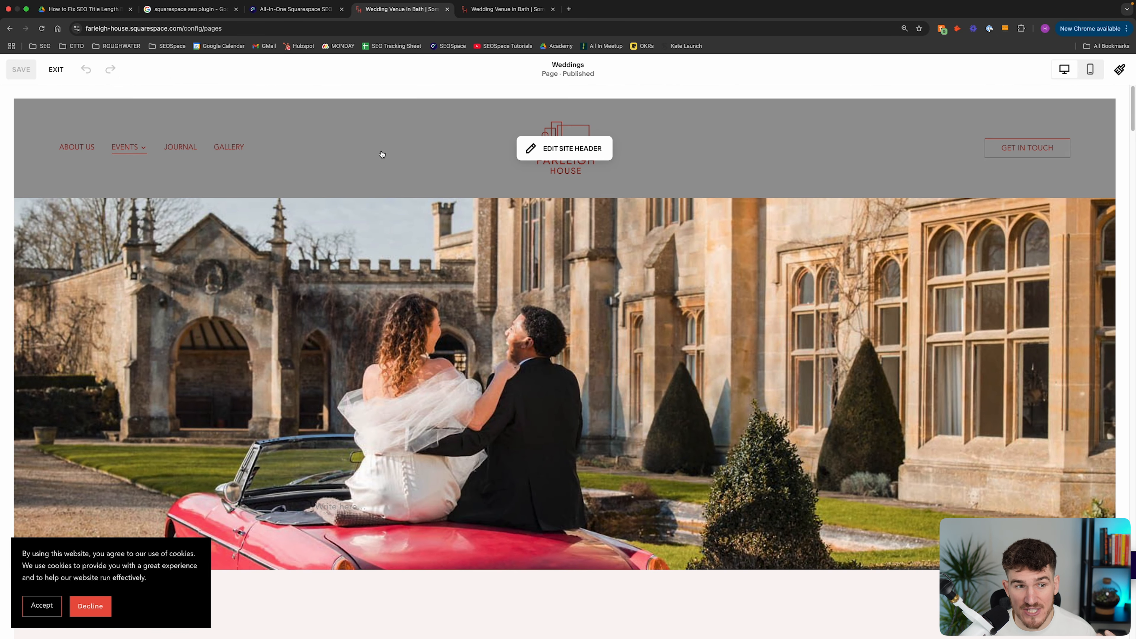
mouse_move(315, 122)
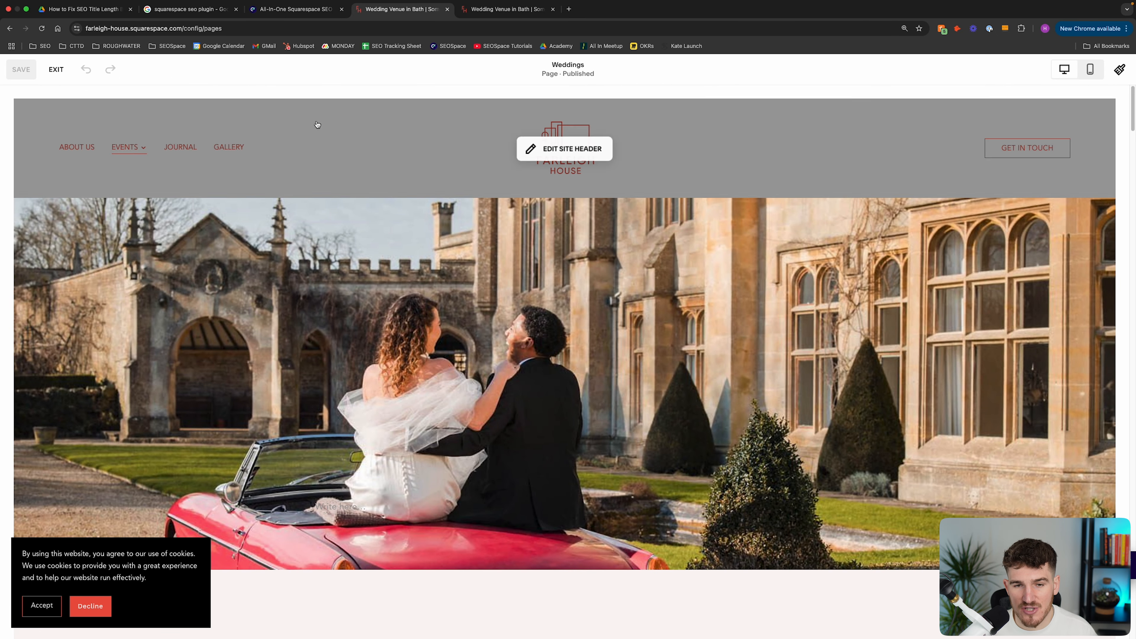
left_click(564, 149)
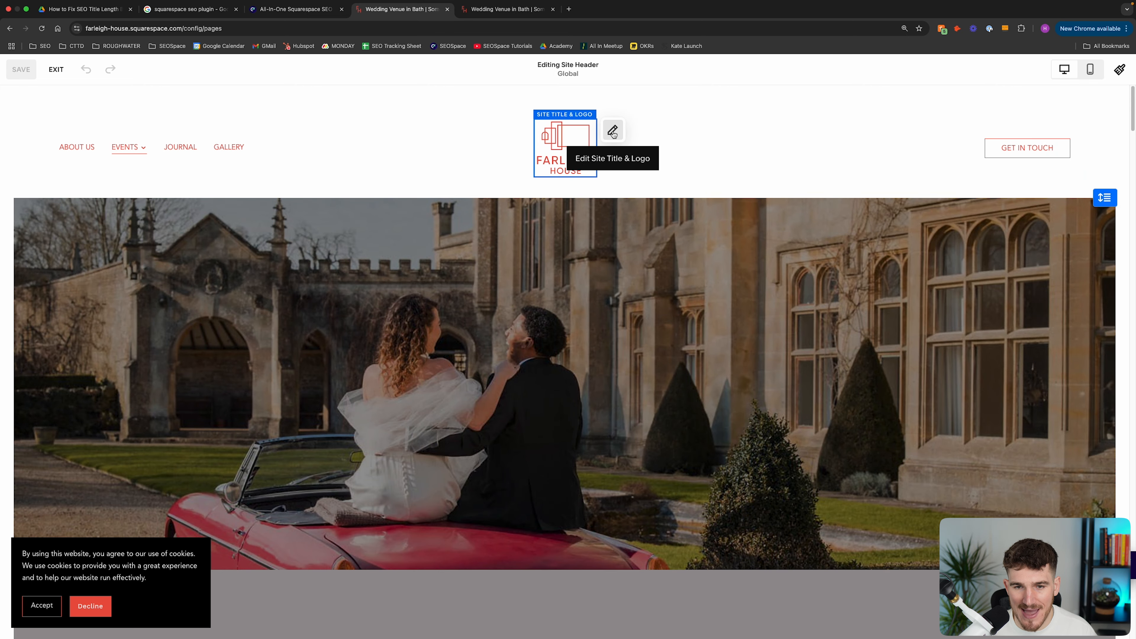
left_click(612, 131)
triple_click(569, 255)
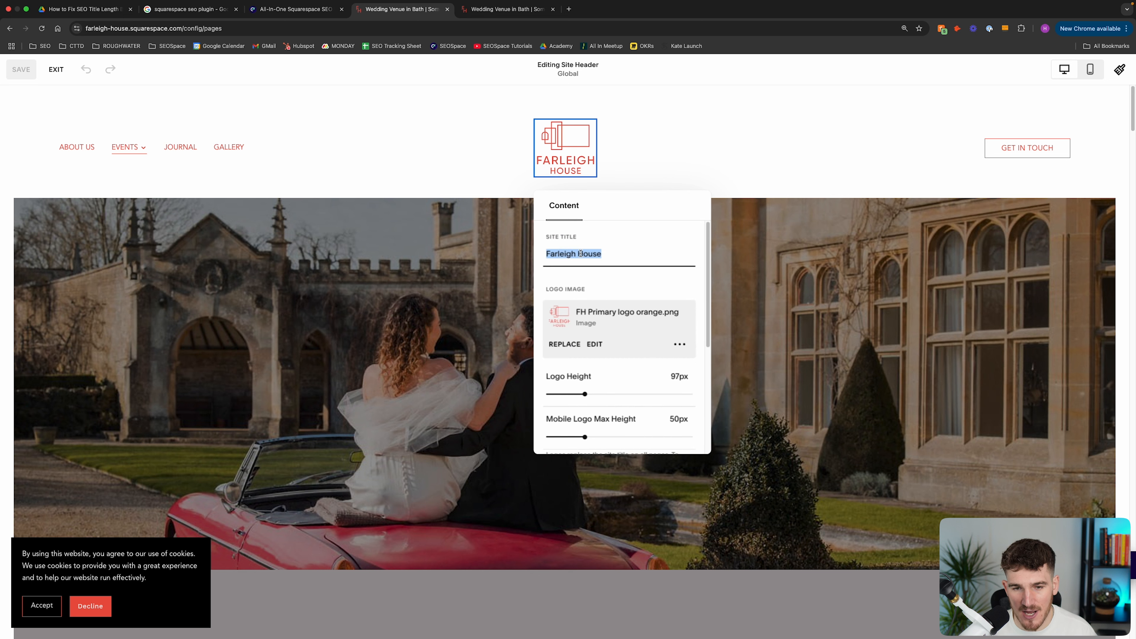
left_click(616, 254)
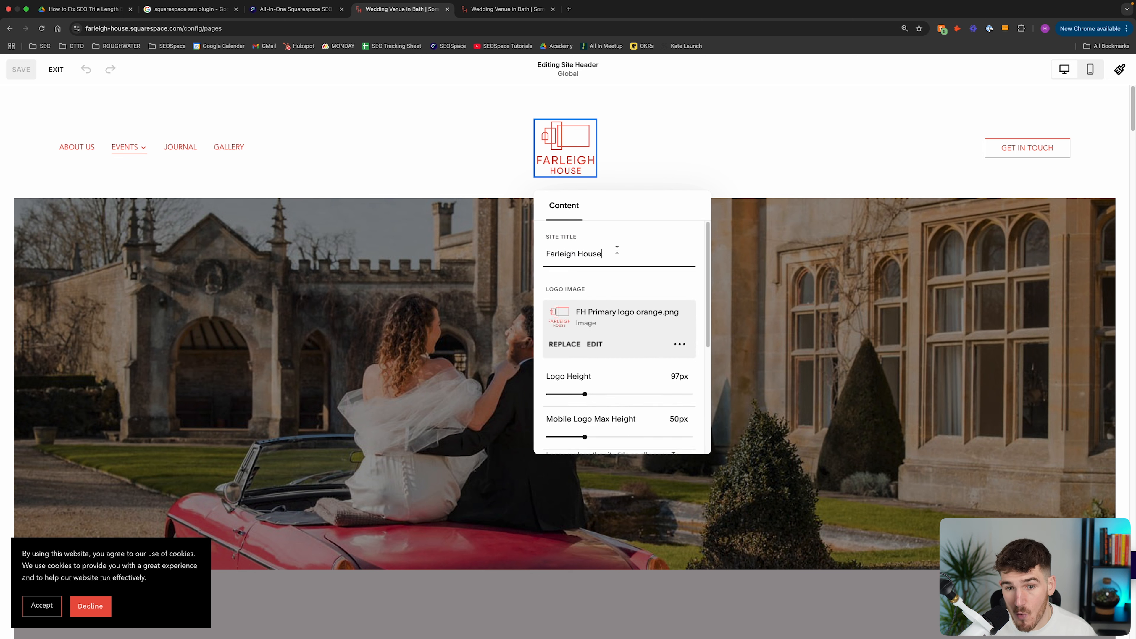
Exit the site editor and recheck the site name suffix of the page title in the SEOSpace scan
left_click(192, 9)
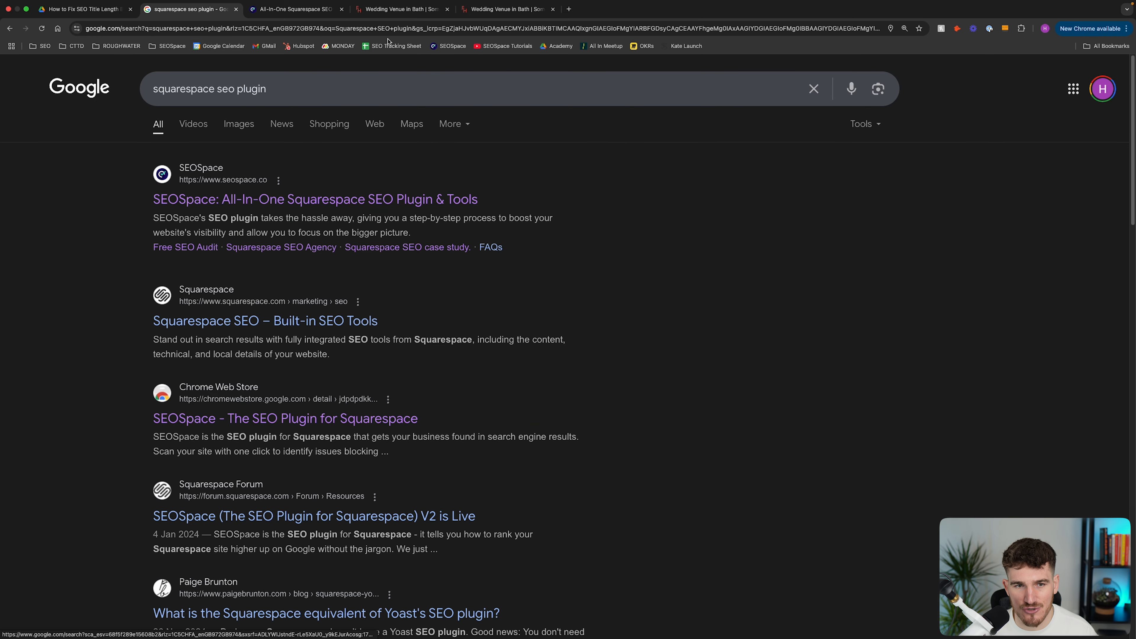
left_click(400, 9)
left_click(57, 69)
left_click(508, 9)
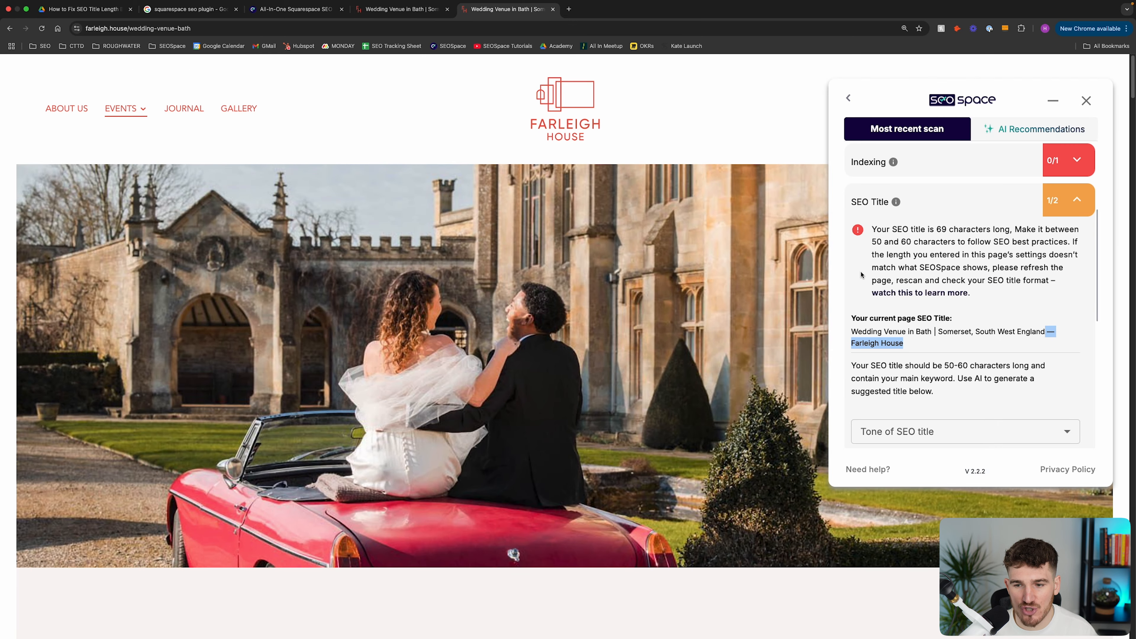
left_click_drag(938, 347, 1047, 333)
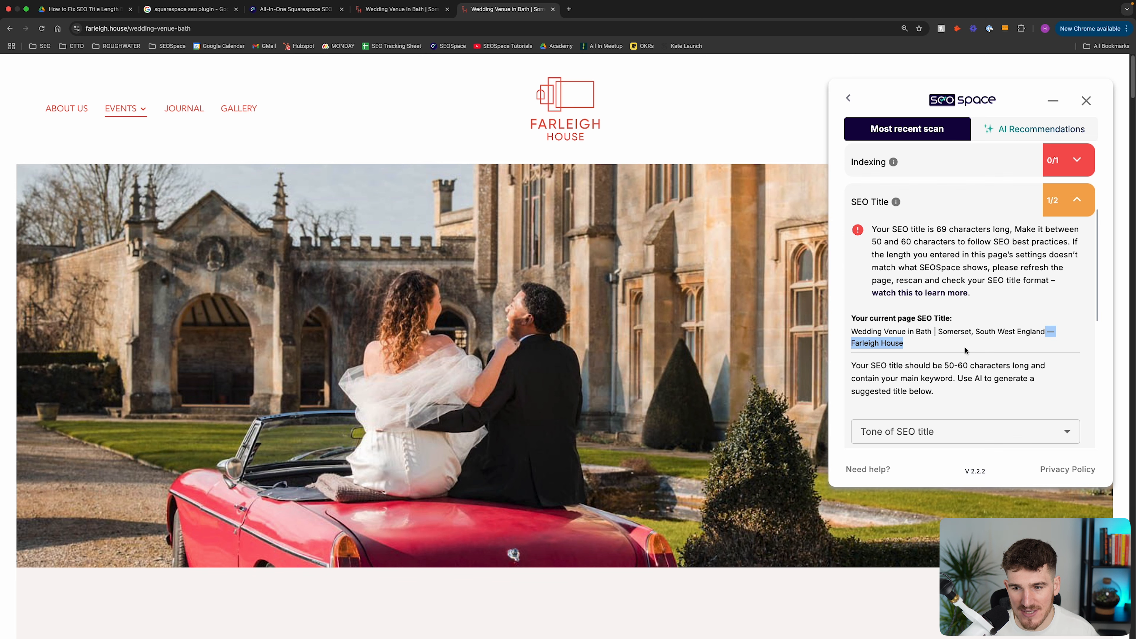
Open SEO Appearance in the Squarespace site's marketing settings and locate the search appearance section
left_click(399, 15)
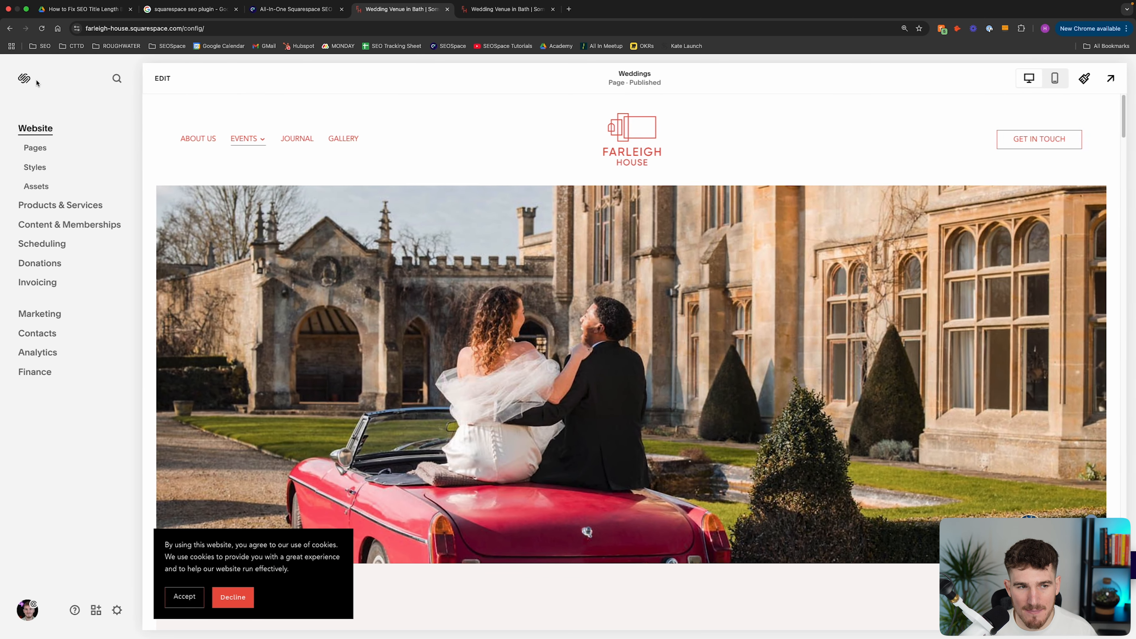
left_click(117, 611)
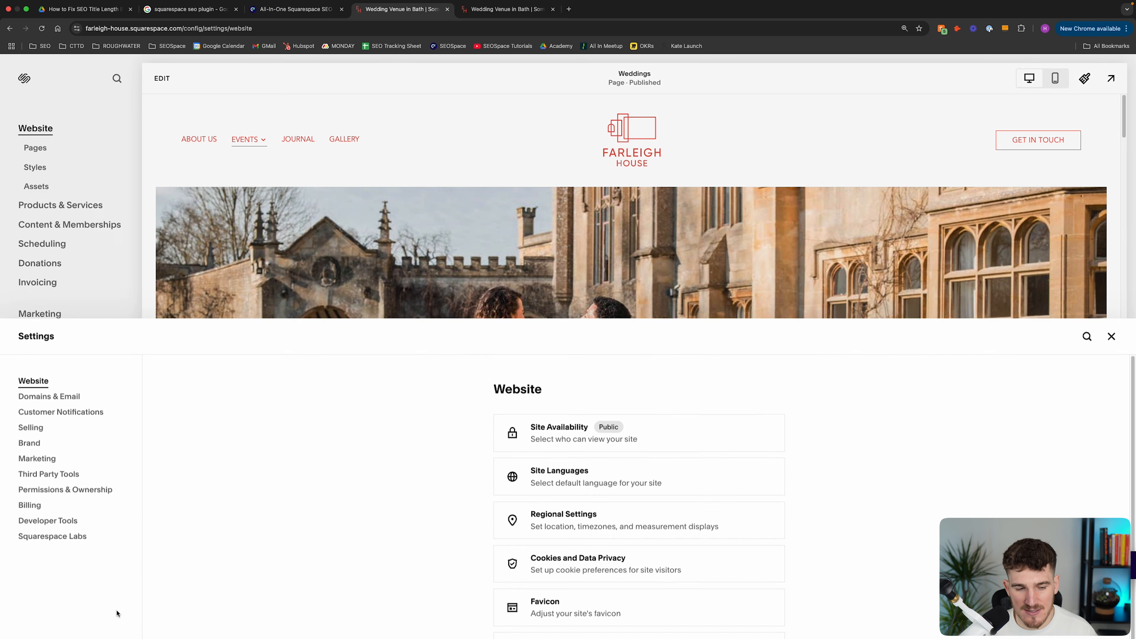
left_click(49, 217)
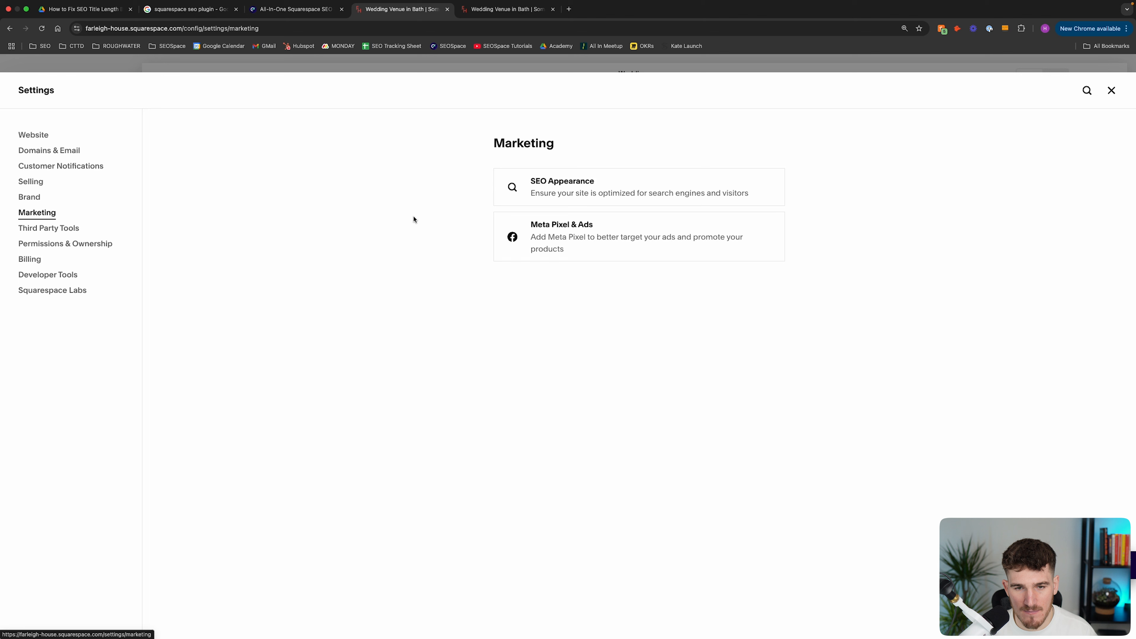
left_click(579, 193)
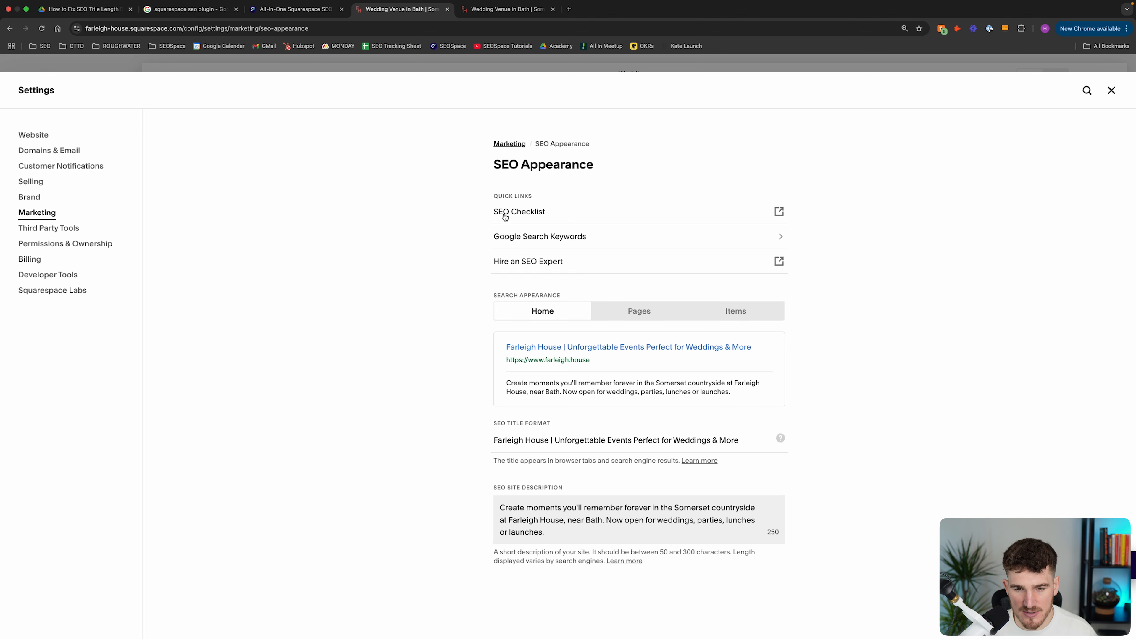
left_click_drag(483, 300, 561, 299)
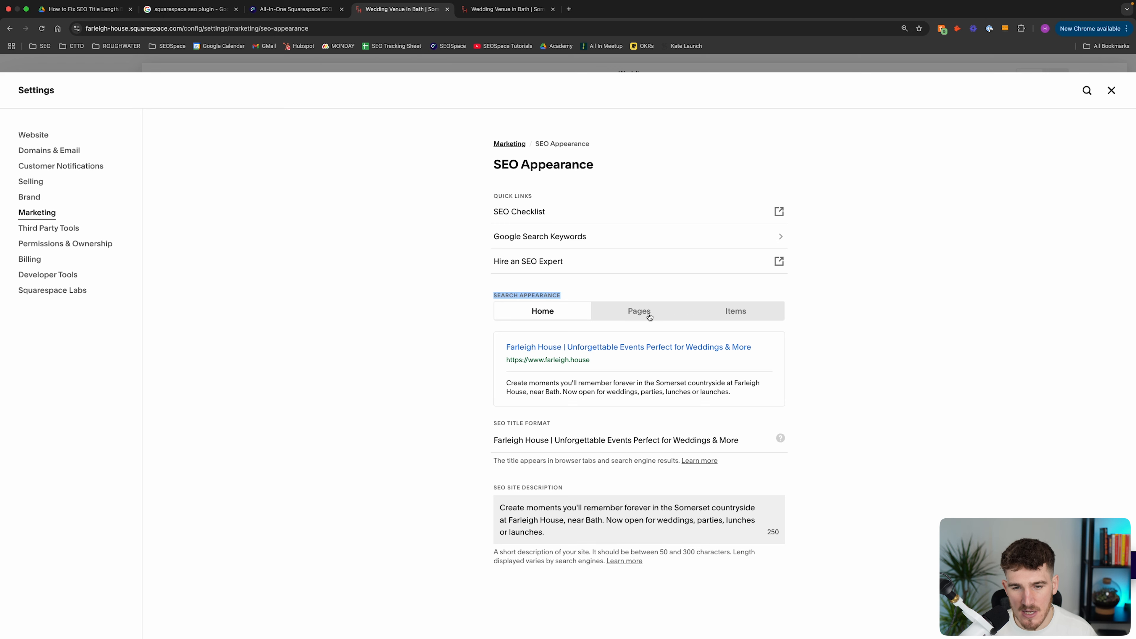
Check the web address of the live wedding page and return to the SEO Appearance settings
left_click(505, 20)
left_click_drag(229, 39, 155, 42)
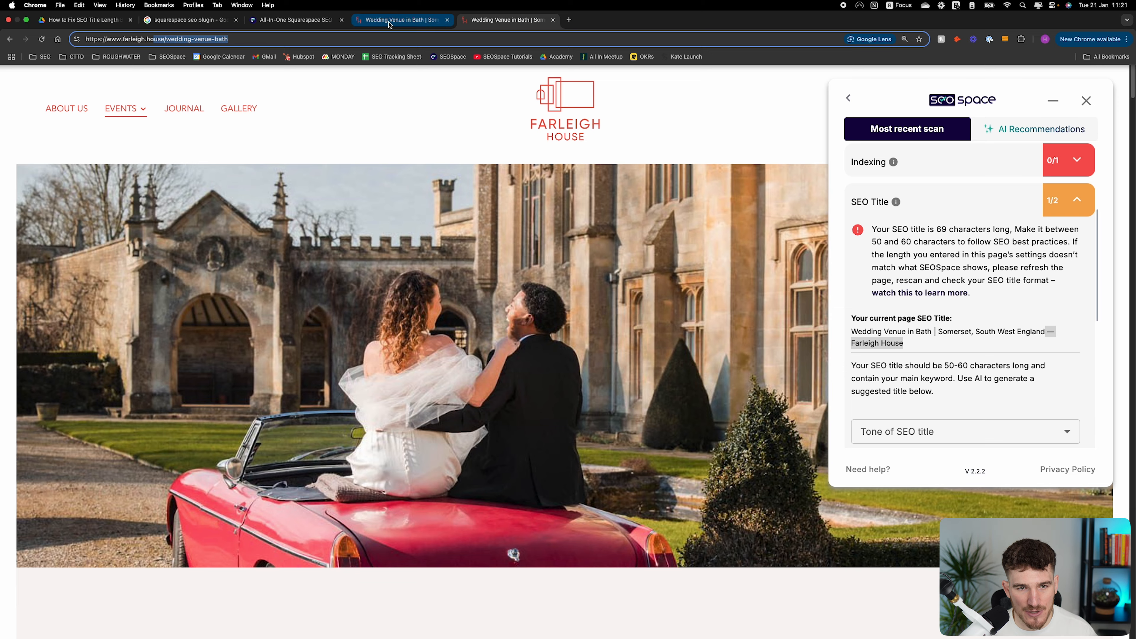
left_click(360, 23)
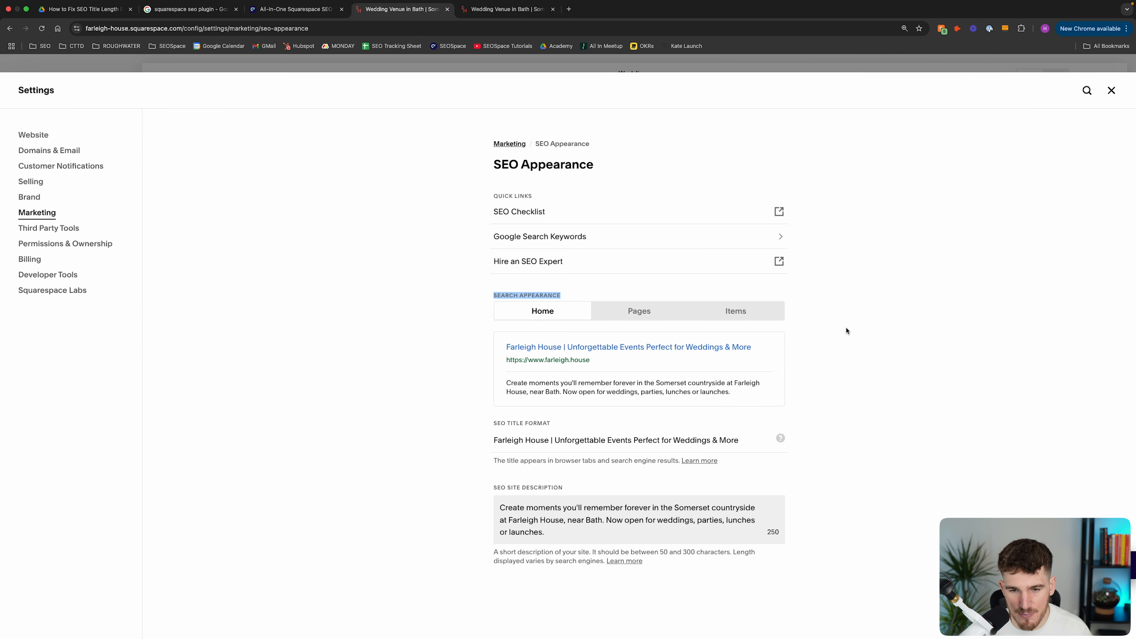
Inspect the SEO title formats for pages and items, and highlight the format used for pages
left_click(639, 311)
left_click_drag(534, 433, 489, 433)
left_click(744, 313)
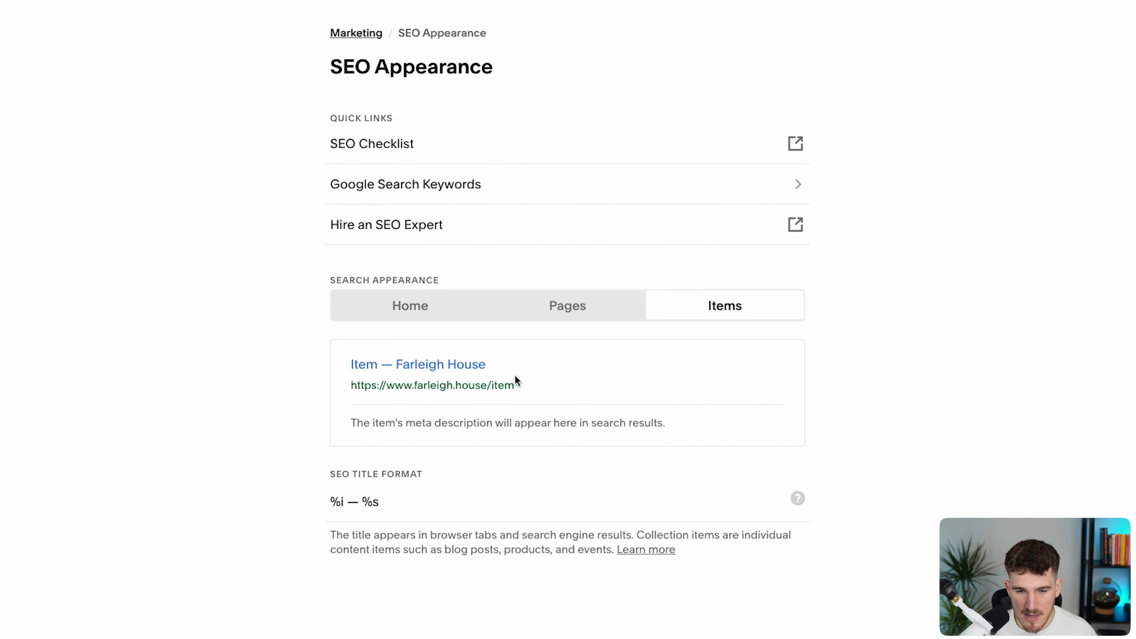
left_click(578, 315)
left_click_drag(349, 502, 318, 497)
left_click(392, 504)
left_click(285, 510)
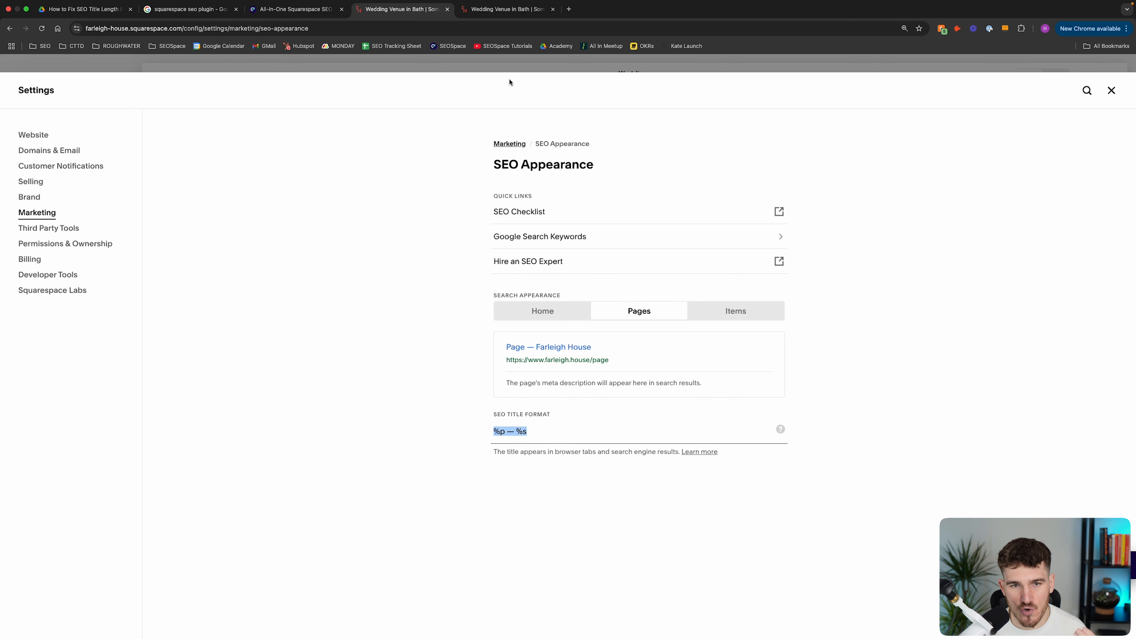
Review the full current SEO title and the title length recommendation in the live wedding page's SEOSpace scan
left_click(505, 10)
left_click(862, 331)
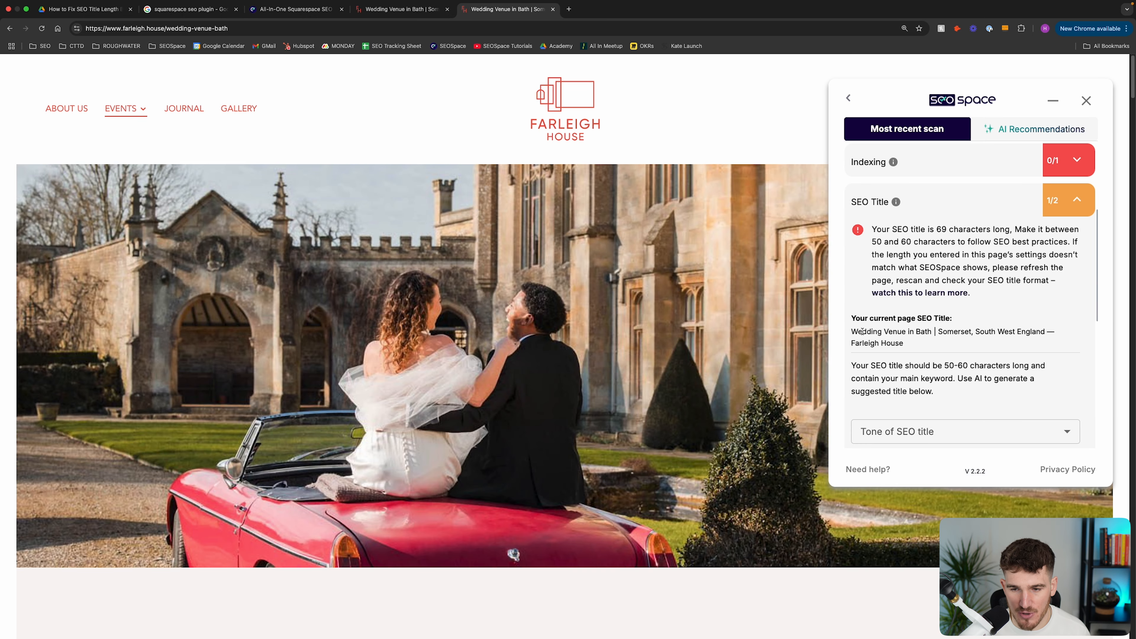
left_click_drag(853, 331, 978, 347)
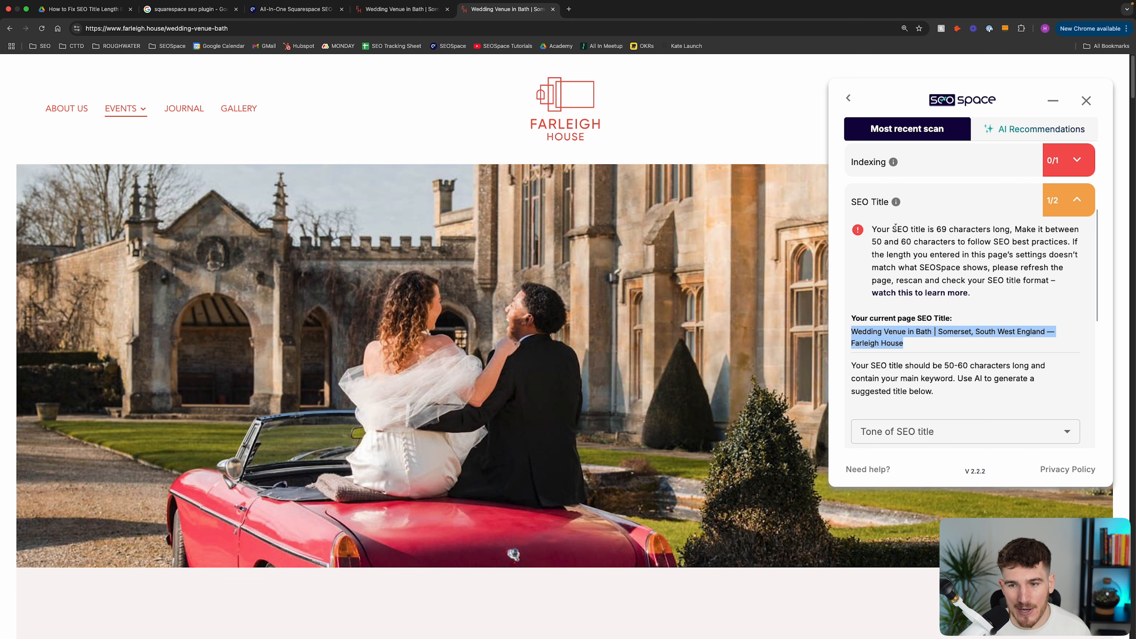
left_click_drag(873, 228, 1056, 397)
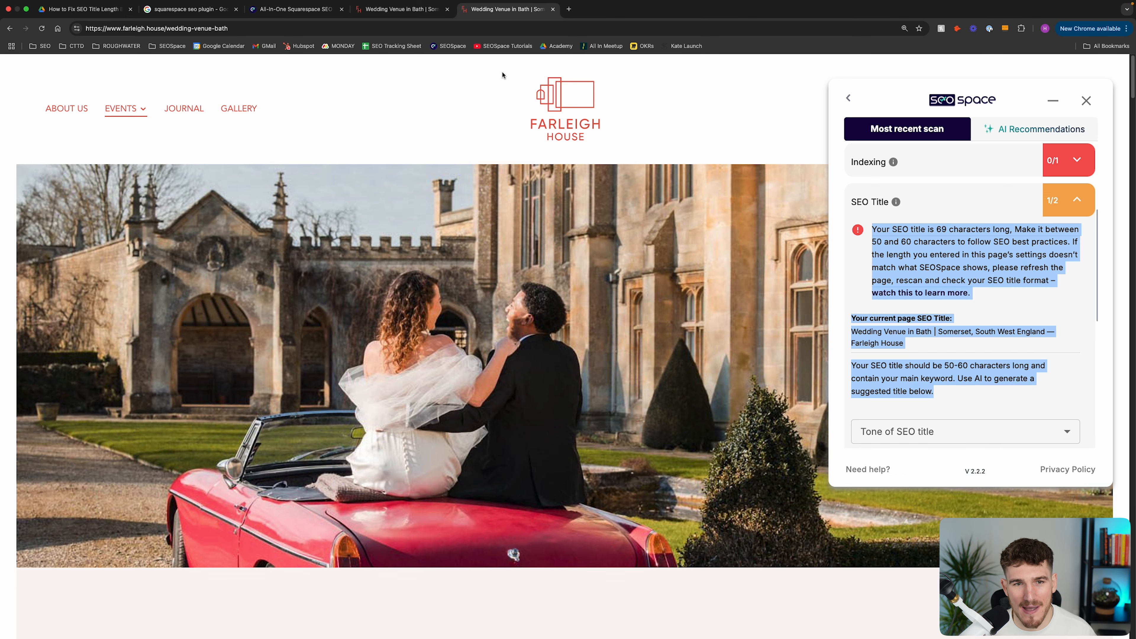
Remove the site name from the SEO title format for pages in the SEO Appearance settings, leaving only %p
left_click(396, 10)
left_click(735, 310)
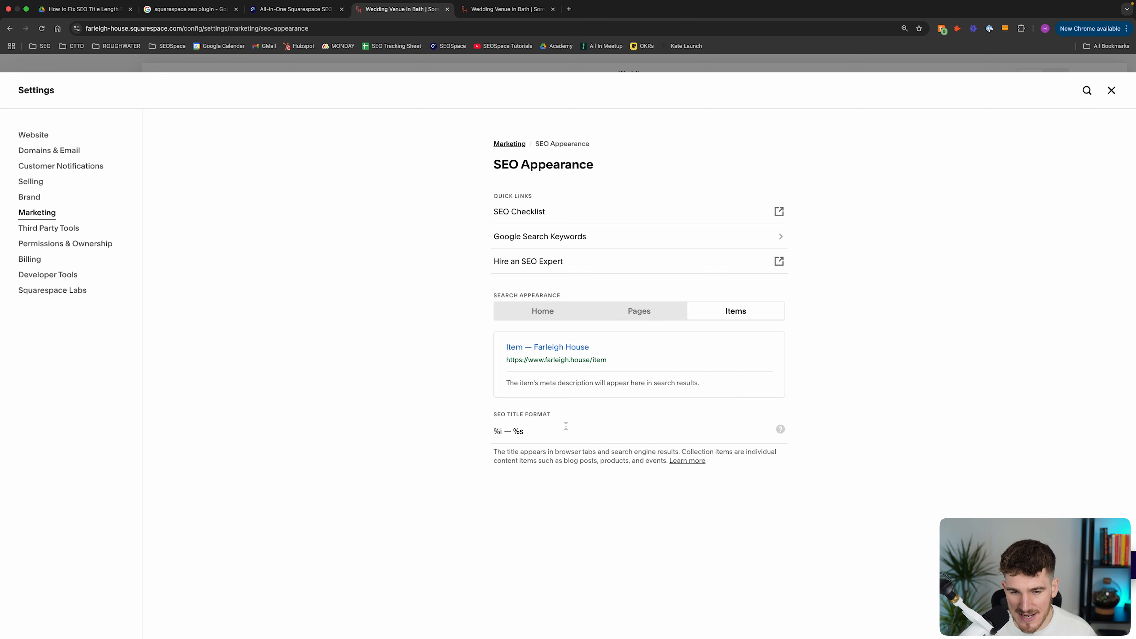
left_click_drag(529, 432, 490, 432)
left_click(503, 432)
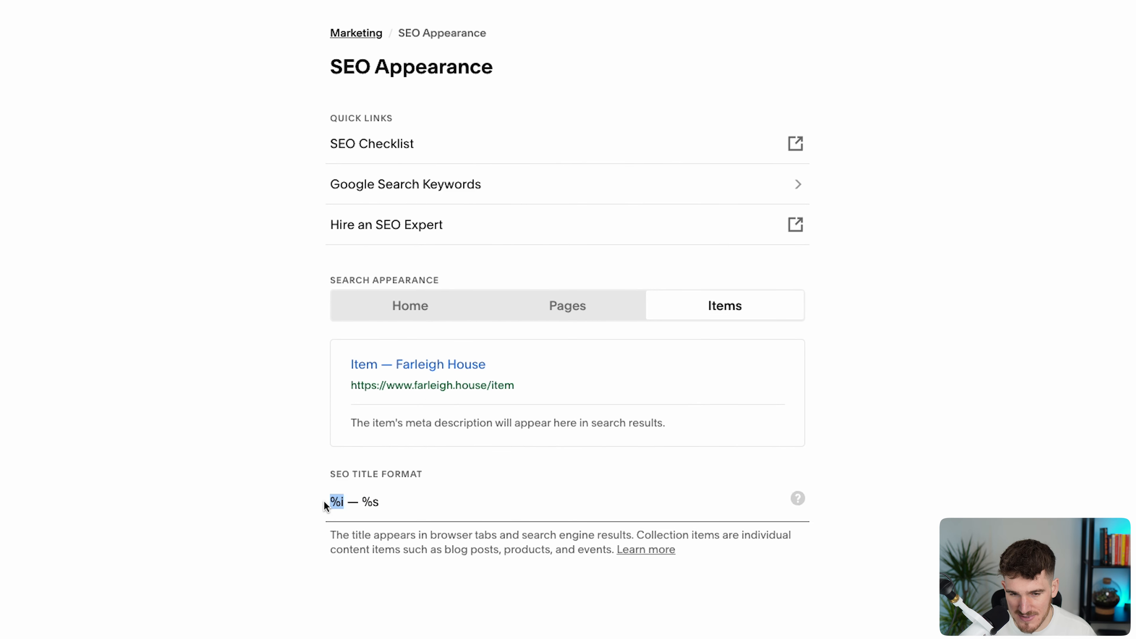
left_click_drag(383, 505, 351, 506)
double_click(352, 505)
left_click(567, 312)
key("BackSpace")
left_click(271, 569)
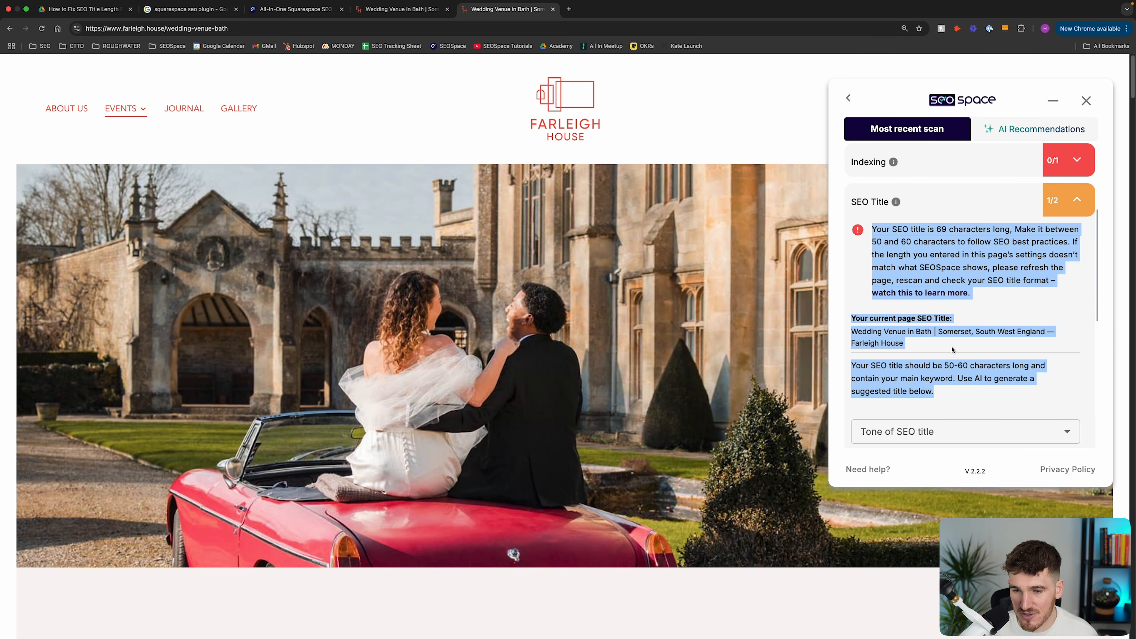
Highlight the "— Farleigh House" suffix in the live page's scanned SEO title and compare it with SEOSpace's title in the Google results
left_click_drag(952, 350, 1046, 331)
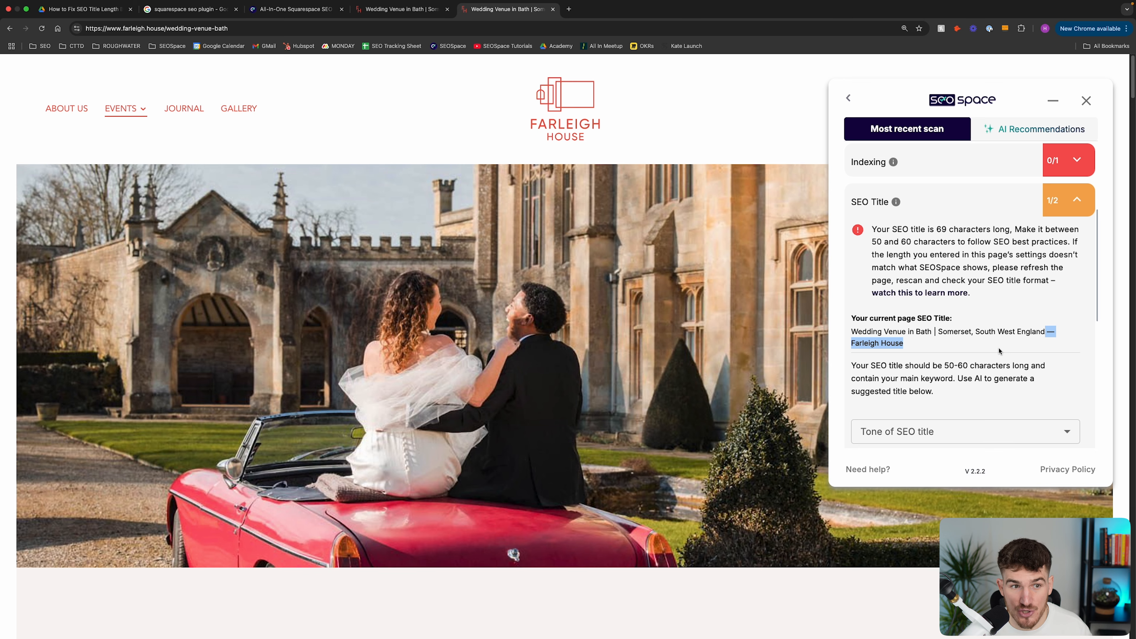
left_click(184, 8)
left_click_drag(155, 199, 516, 205)
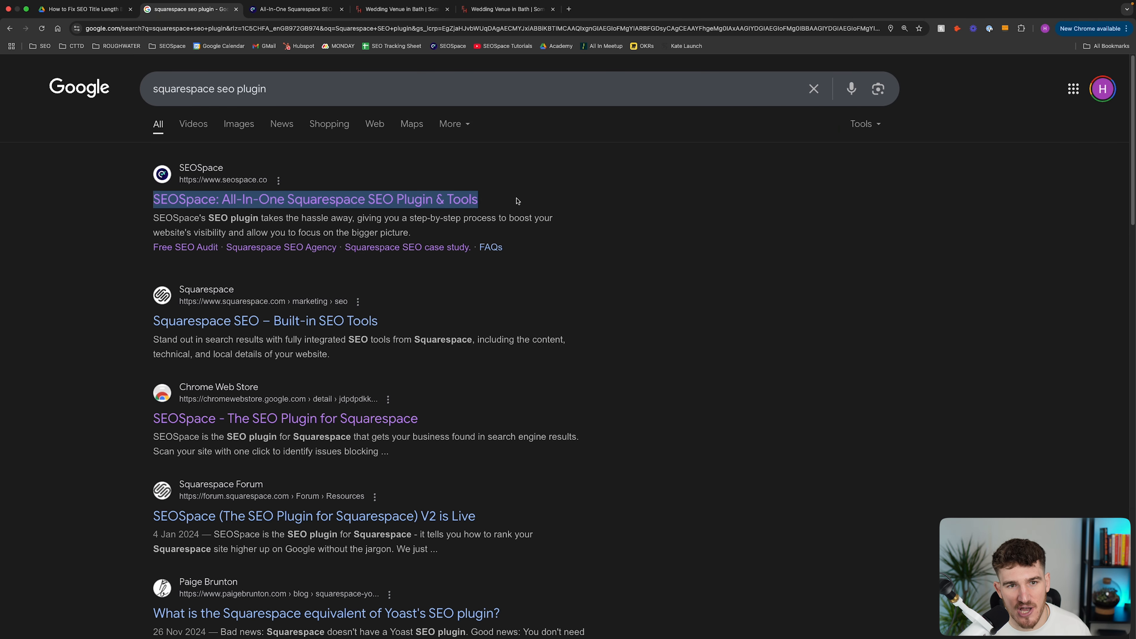
Remove the site name from the SEO title format for items, leaving only %i, and save the SEO Appearance settings
left_click(369, 16)
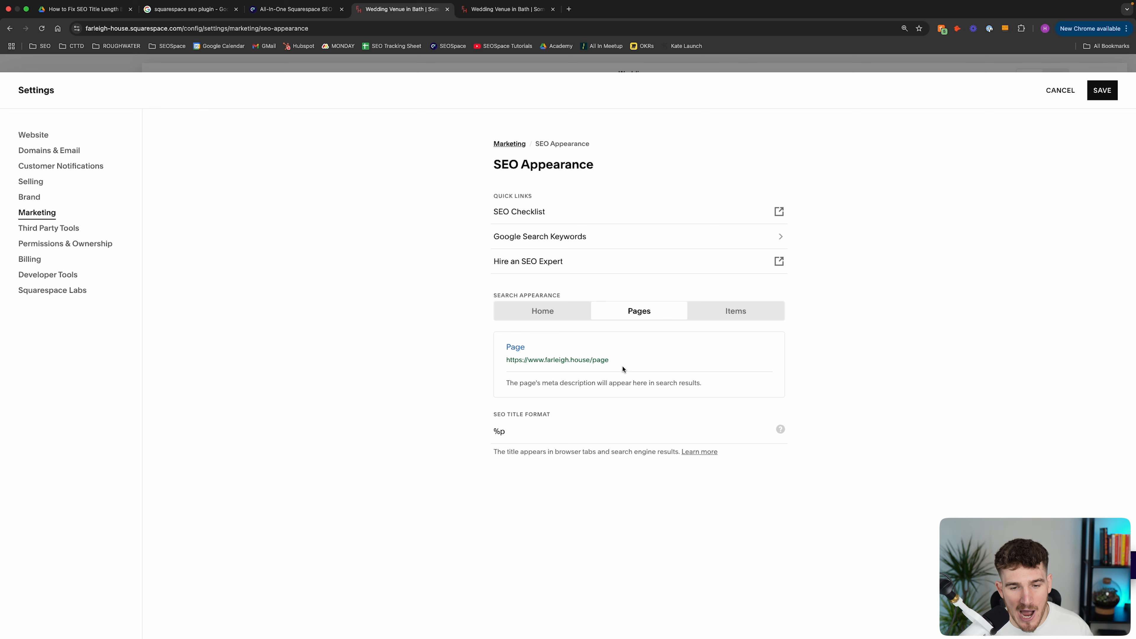
left_click_drag(485, 455, 451, 458)
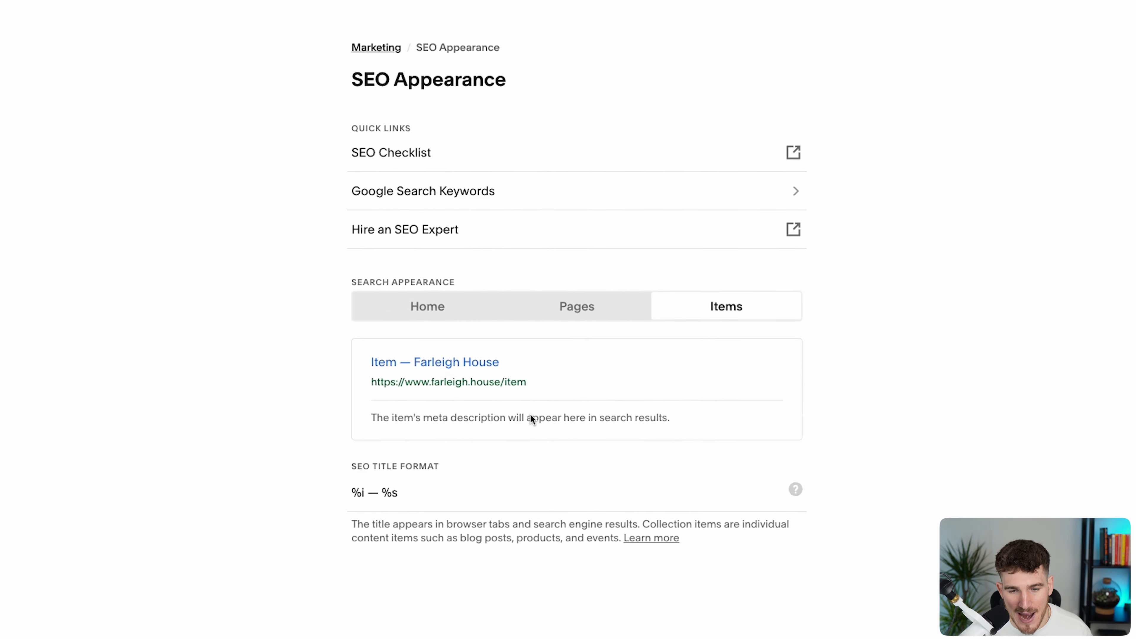
left_click_drag(347, 506, 344, 507)
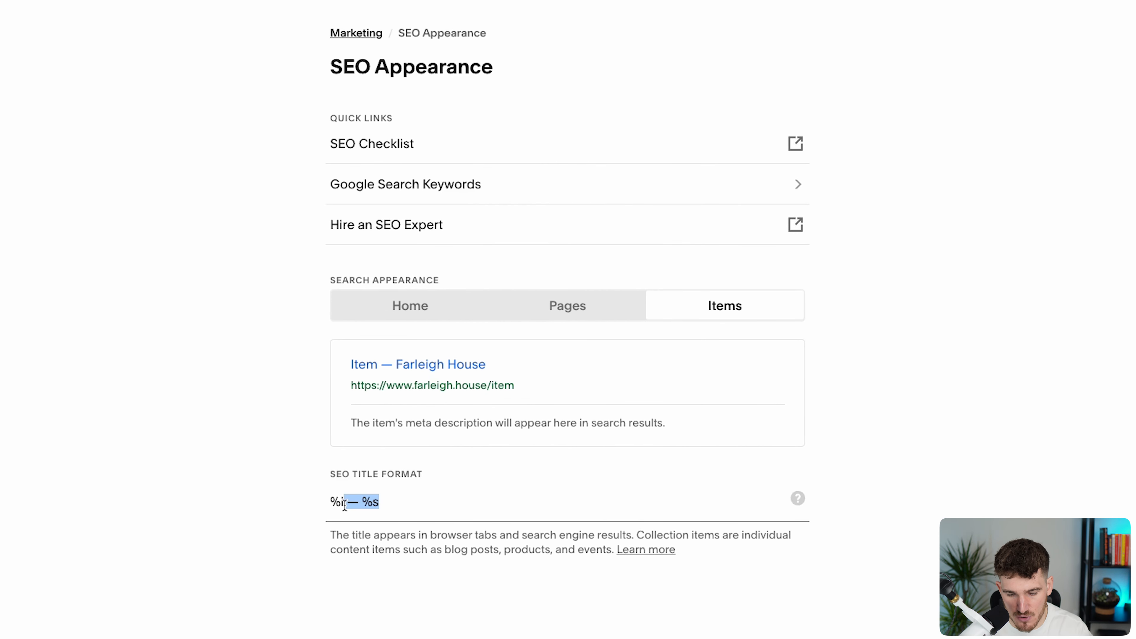
key("BackSpace")
left_click(594, 311)
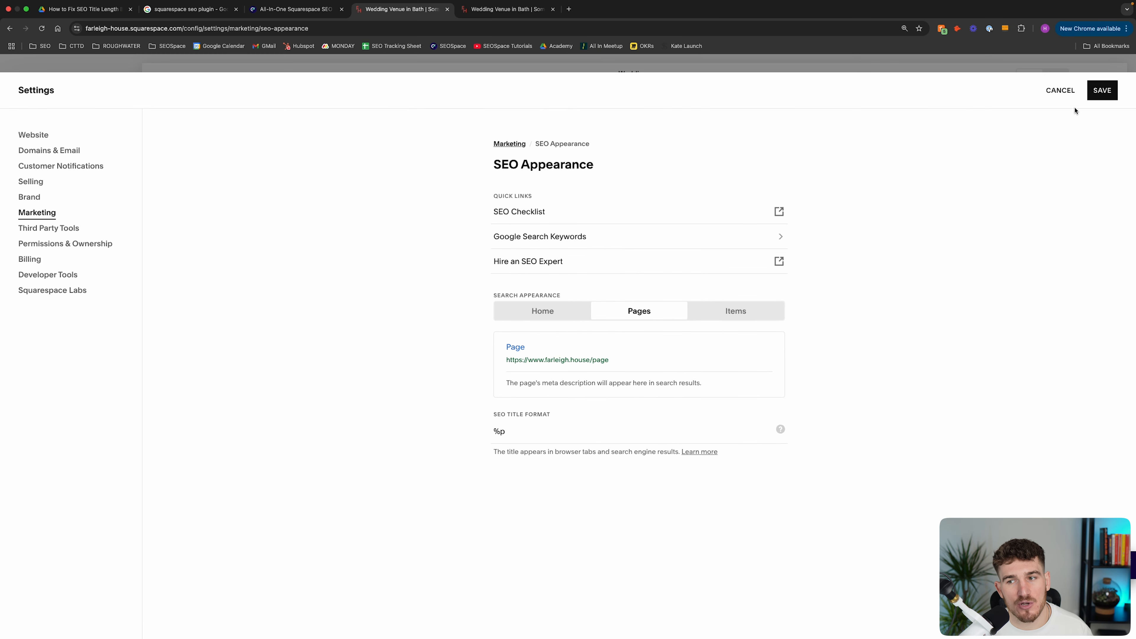
left_click(1096, 95)
Return to the live wedding page and bring up the re-scan option in its SEOSpace scan
left_click(501, 11)
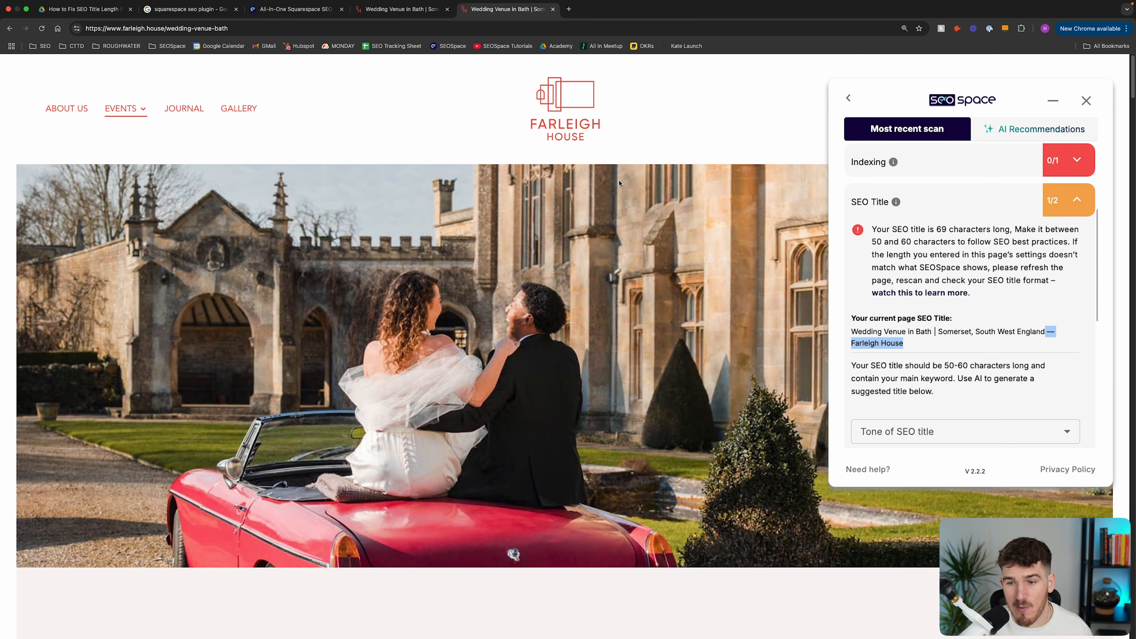
scroll(1010, 372, "up", 4)
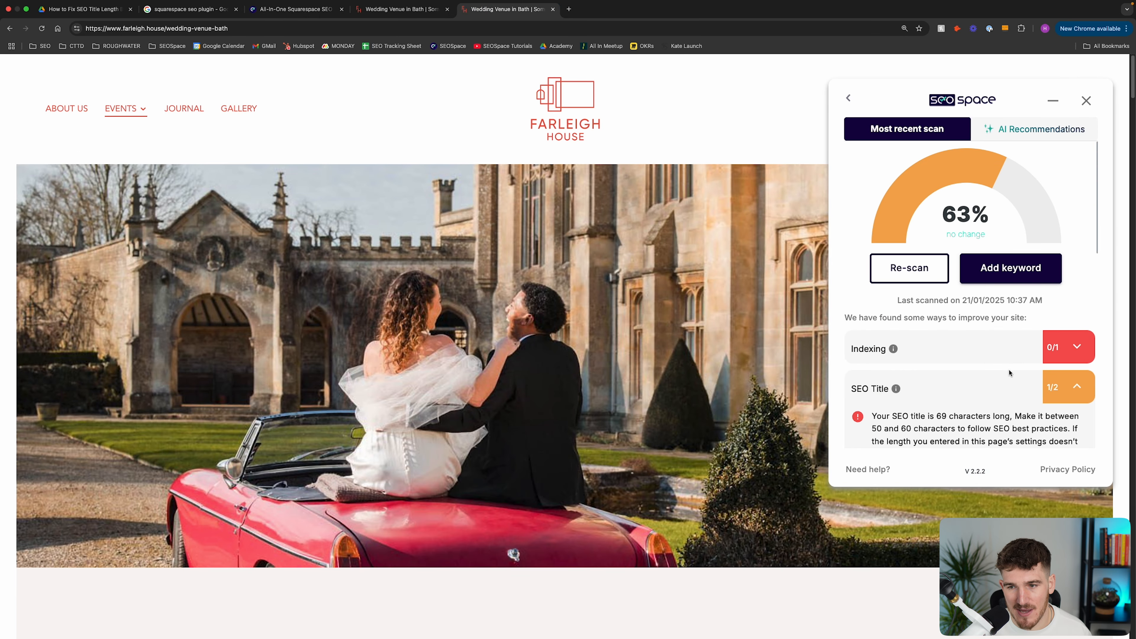